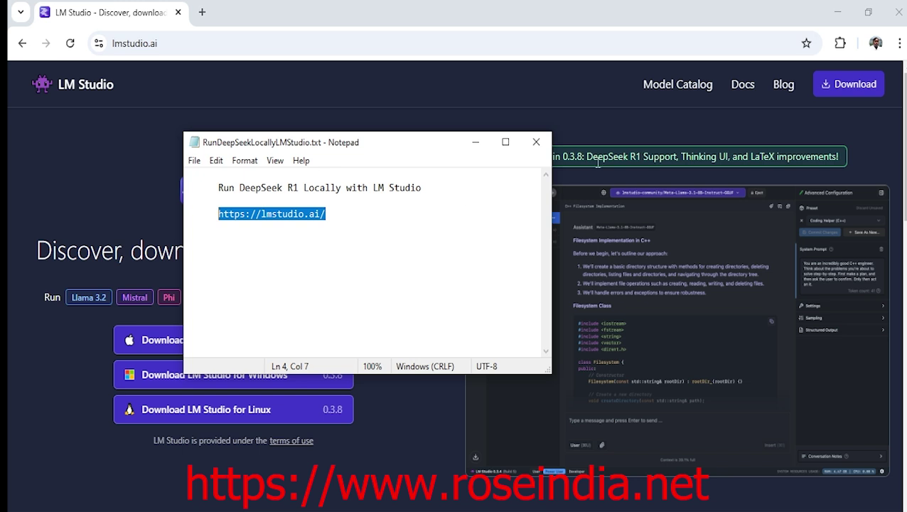
# Bring the LM Studio website forward and review its home page, including supported models, features, minimum requirements and frequently asked questions
pyautogui.click(192, 45)
pyautogui.click(339, 94)
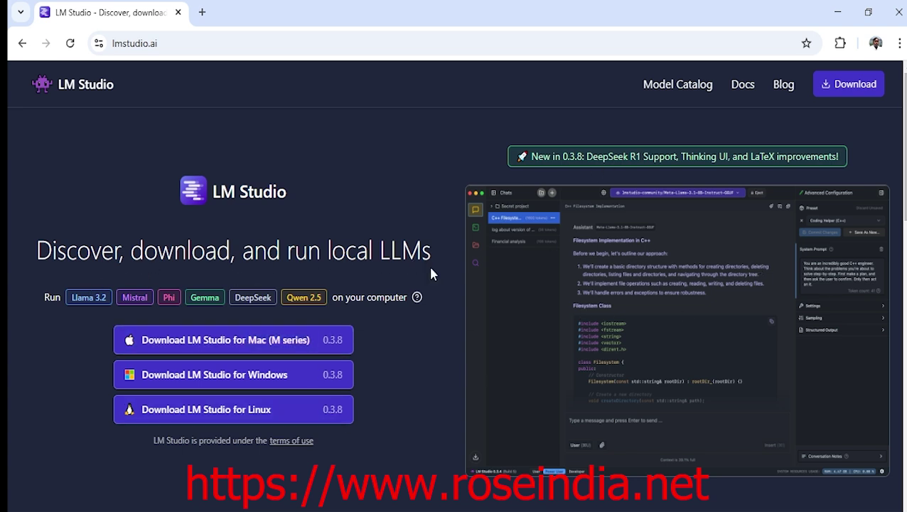
pyautogui.scroll(-6, 447, 279)
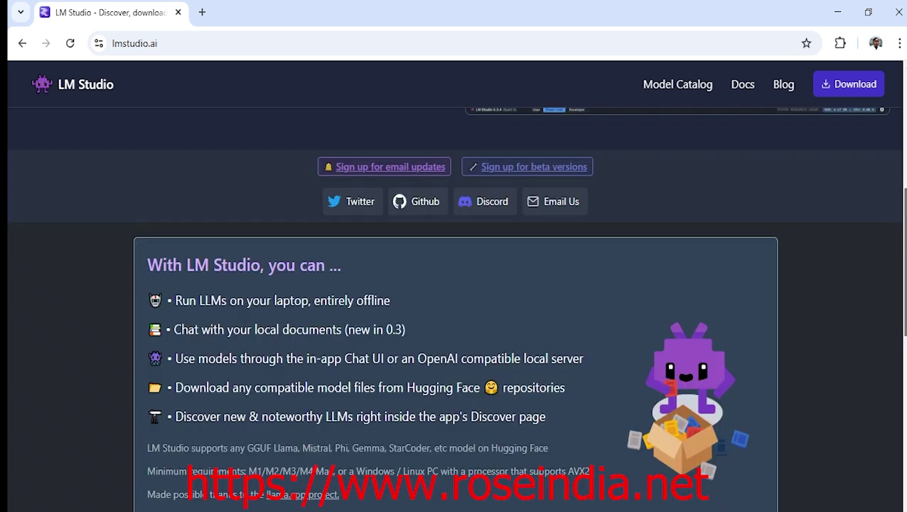
pyautogui.scroll(-1, 446, 279)
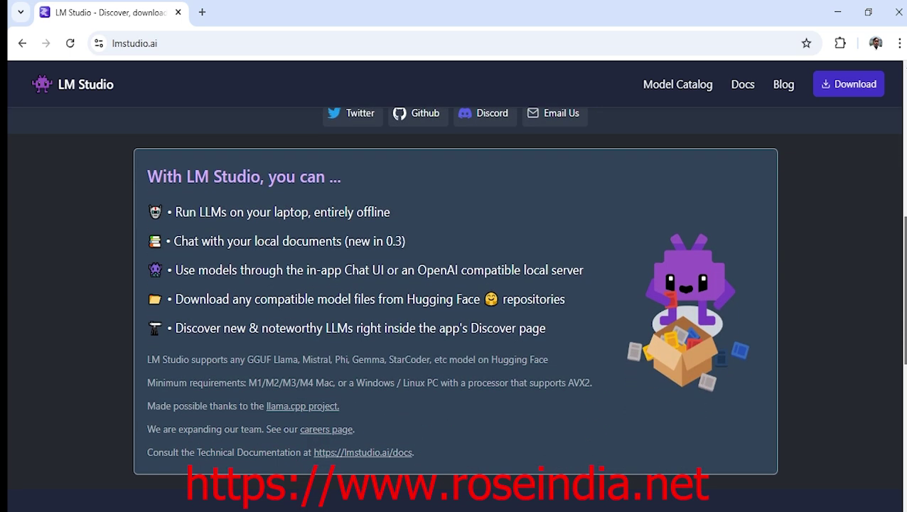
pyautogui.scroll(1, 498, 313)
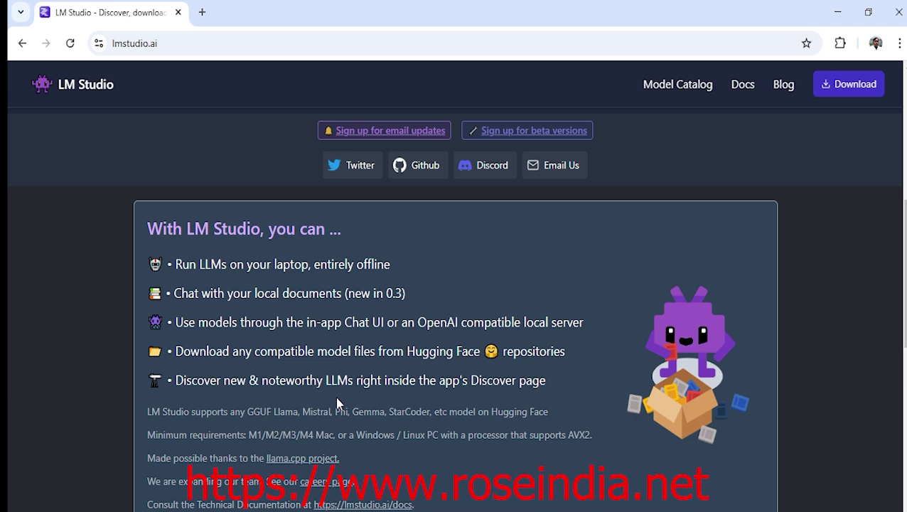
pyautogui.scroll(-2, 335, 396)
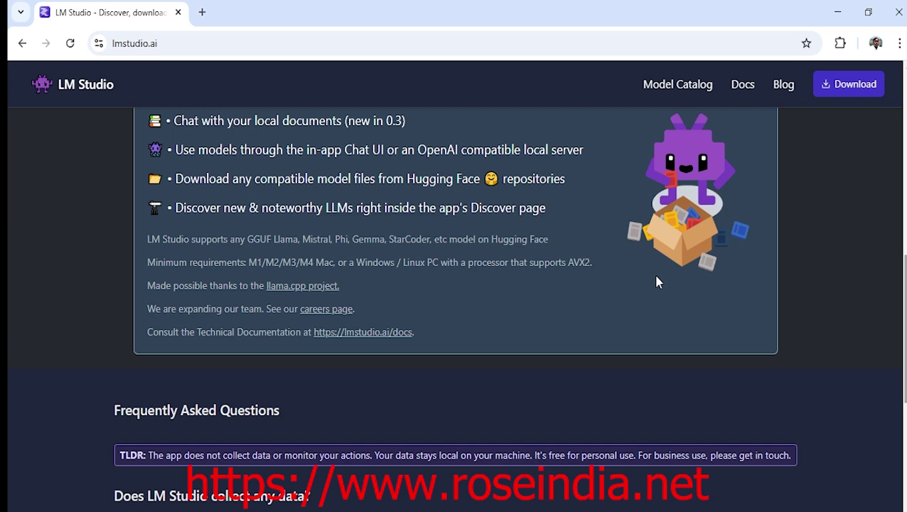
pyautogui.scroll(-5, 199, 236)
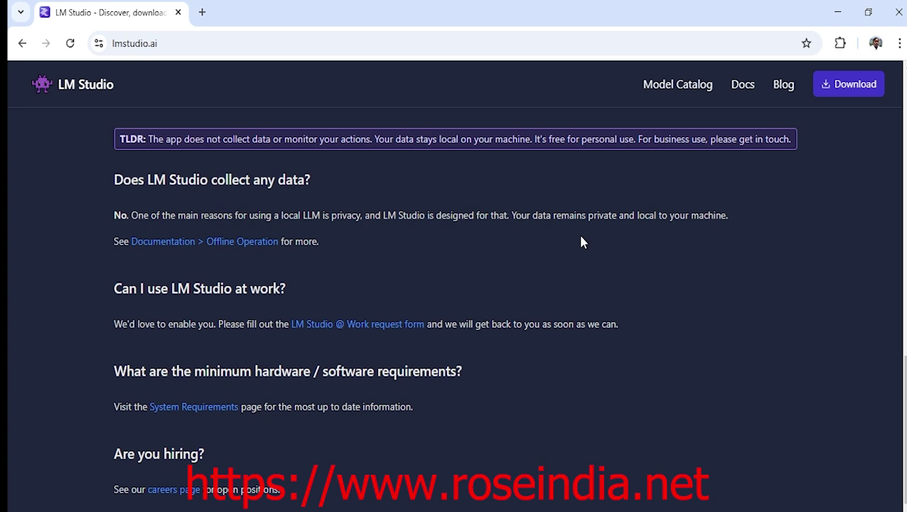
pyautogui.scroll(15, 476, 363)
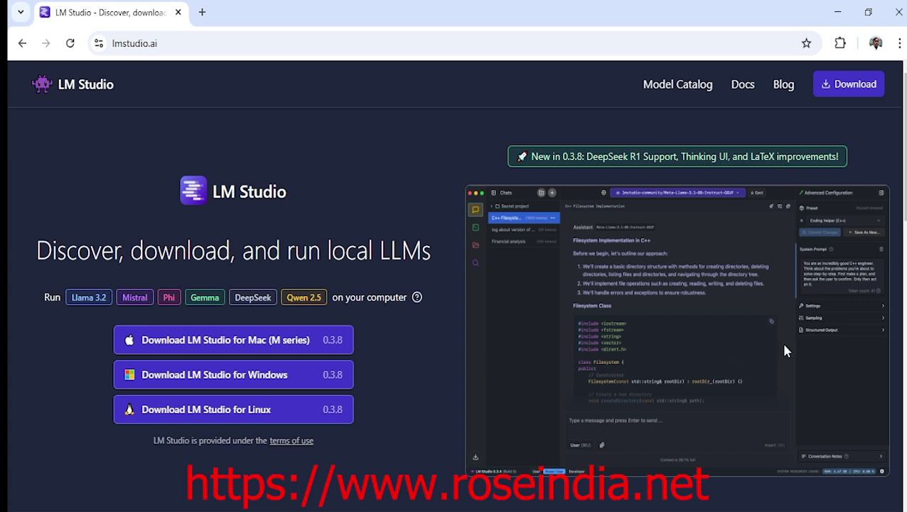
pyautogui.scroll(-3, 905, 210)
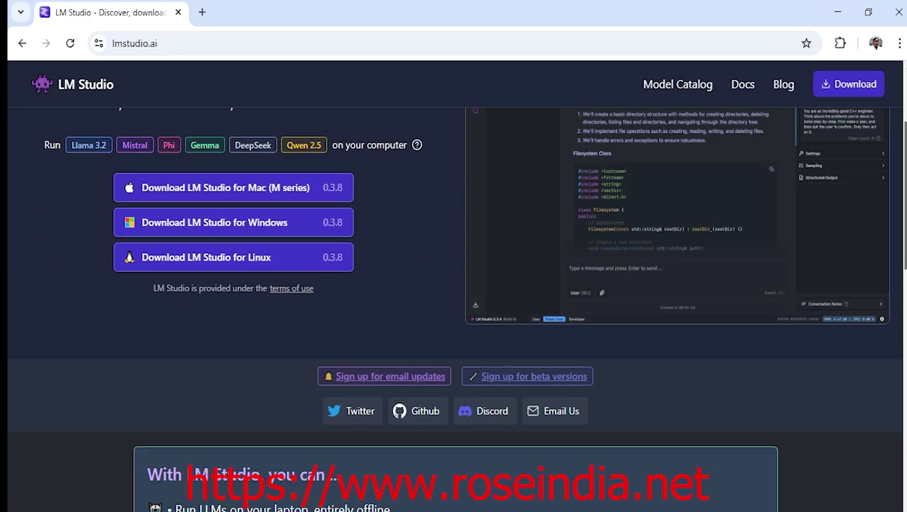
pyautogui.scroll(-8, 454, 309)
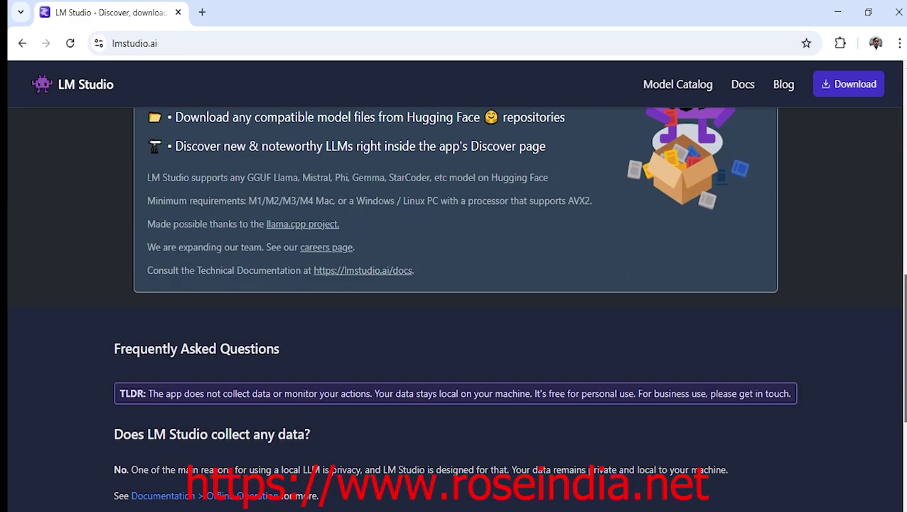
pyautogui.scroll(10, 549, 240)
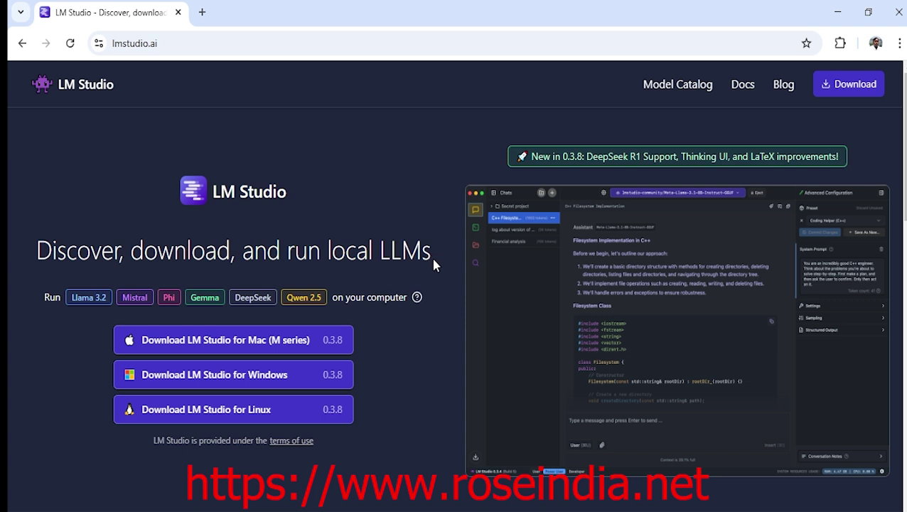
pyautogui.moveTo(431, 254); pyautogui.dragTo(381, 249)
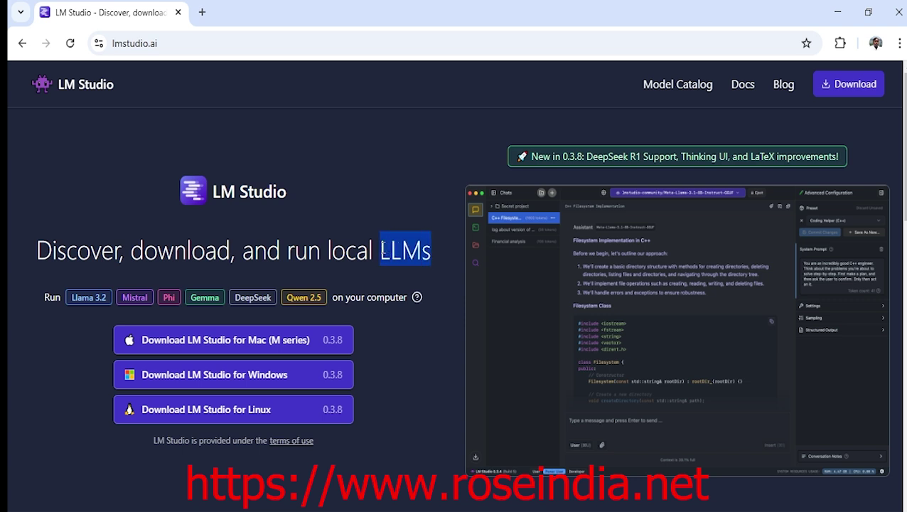
pyautogui.click(433, 330)
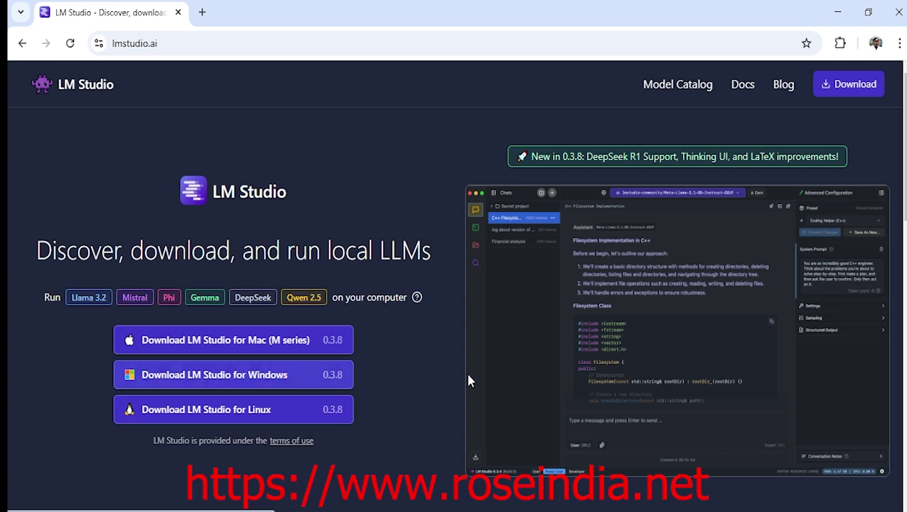
# Run the LM-Studio-0.3.8-4-x64.exe installer from the download history, return to the LM Studio page and move the setup window aside
pyautogui.hotkey('ctrl', 'j')
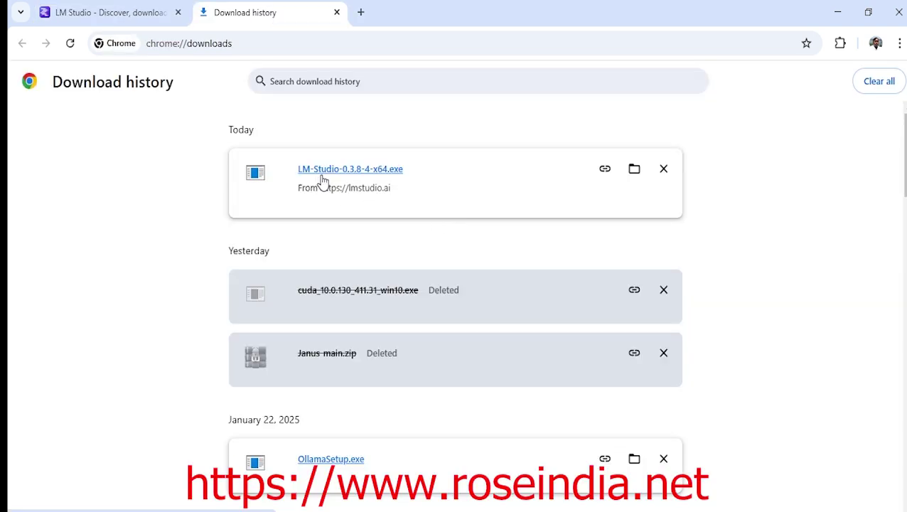
pyautogui.click(375, 176)
pyautogui.click(115, 22)
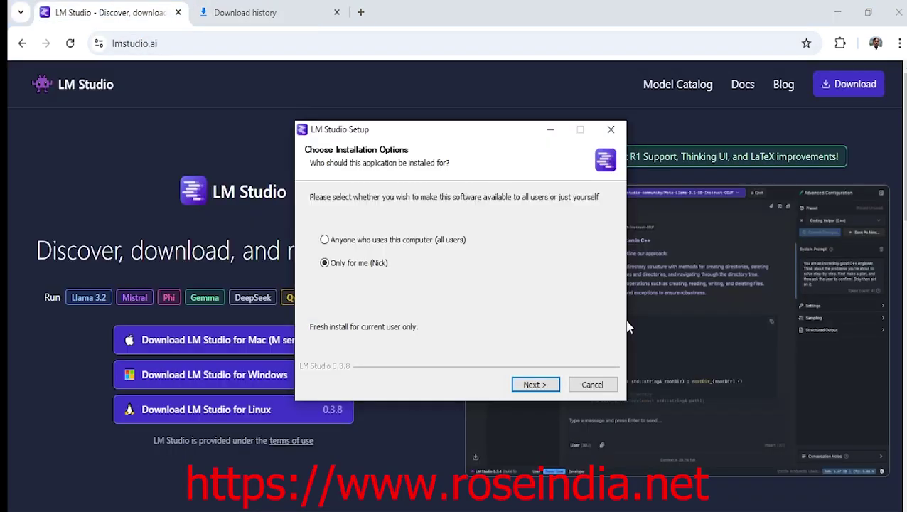
pyautogui.moveTo(435, 127); pyautogui.dragTo(344, 114)
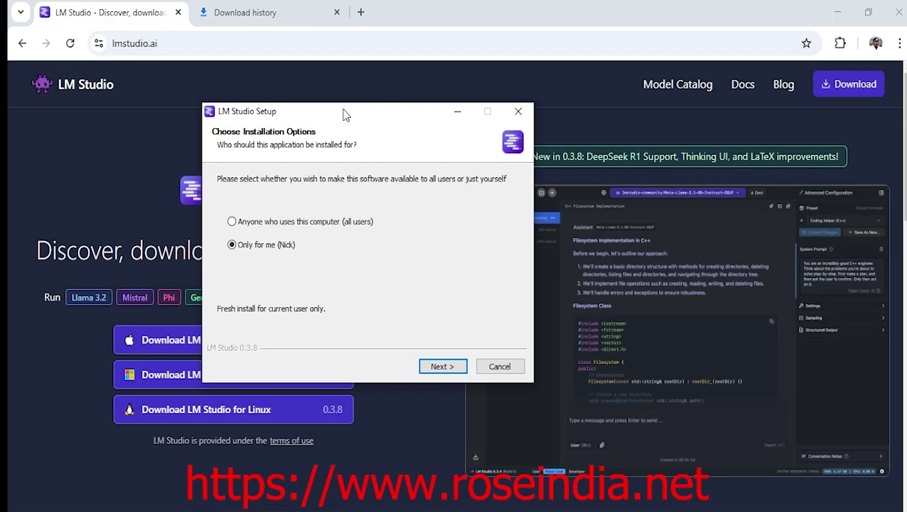
# Install LM Studio for the current user only in the default destination folder, and finish setup with the Run LM Studio option
pyautogui.click(305, 227)
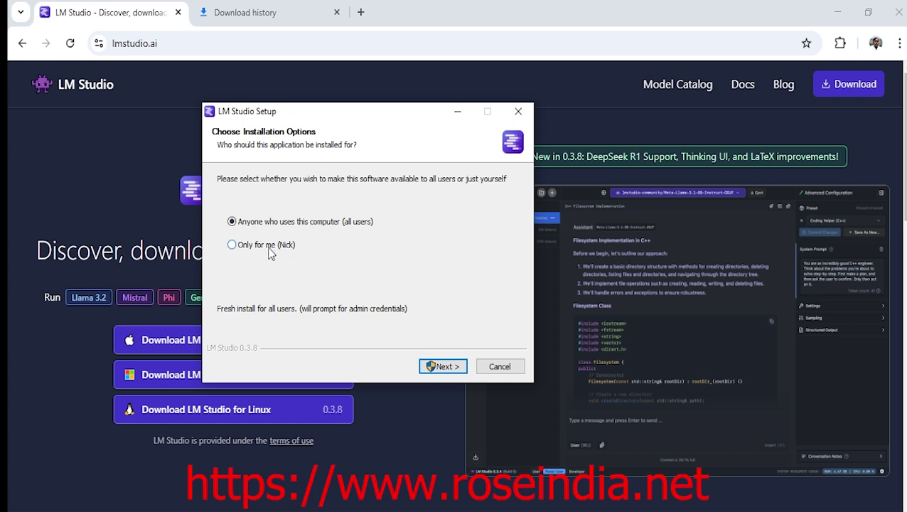
pyautogui.click(245, 246)
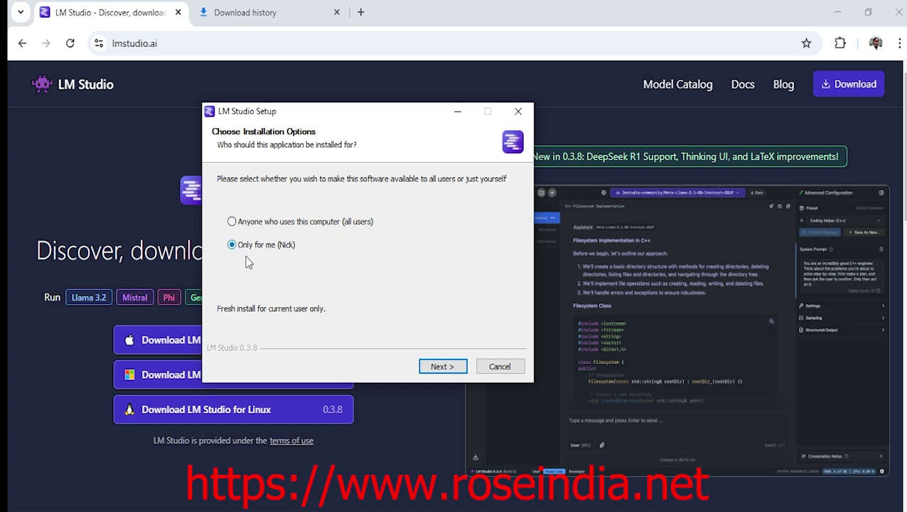
pyautogui.click(442, 366)
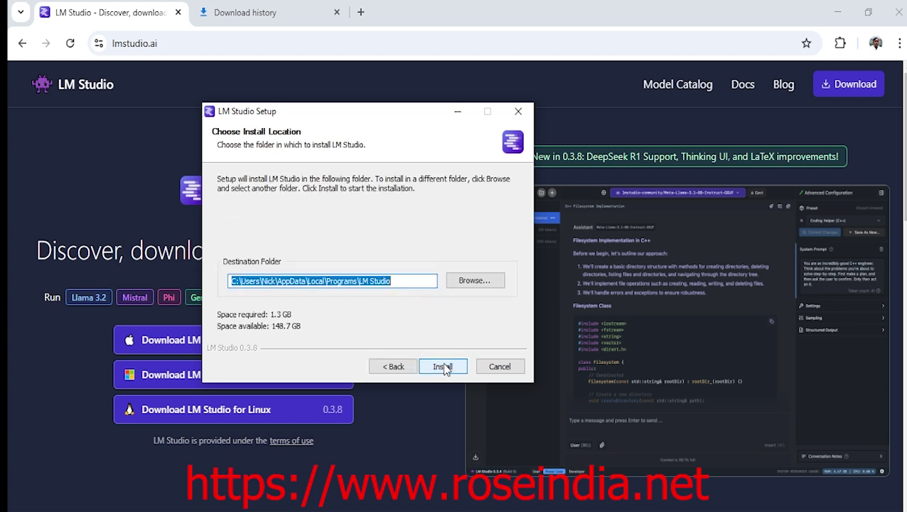
pyautogui.click(443, 366)
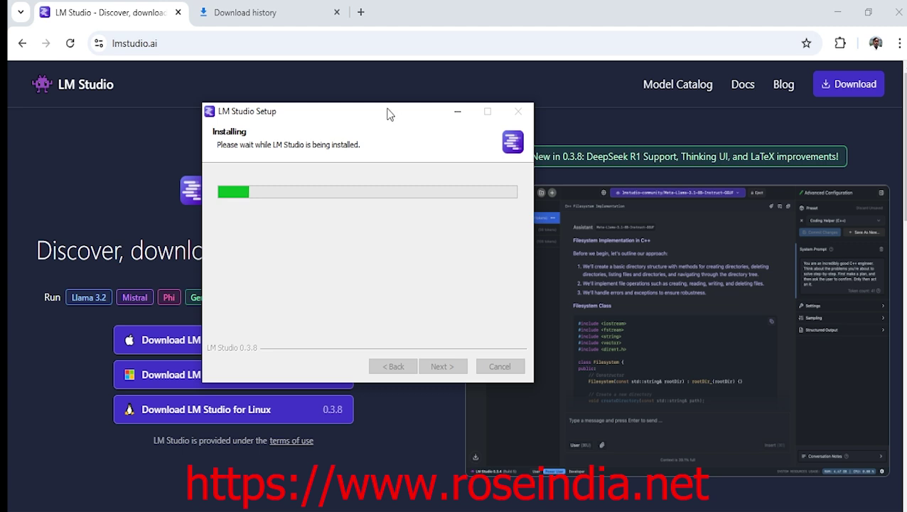
pyautogui.moveTo(389, 114); pyautogui.dragTo(427, 115)
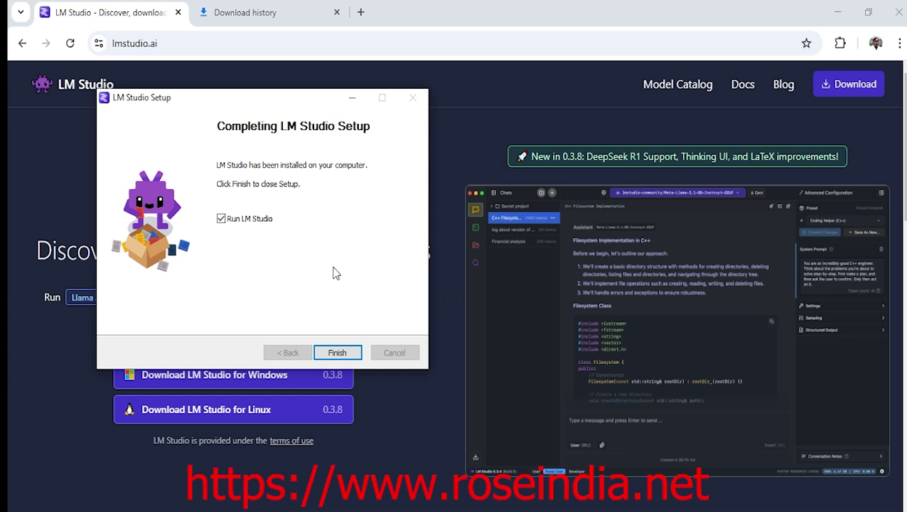
pyautogui.click(337, 350)
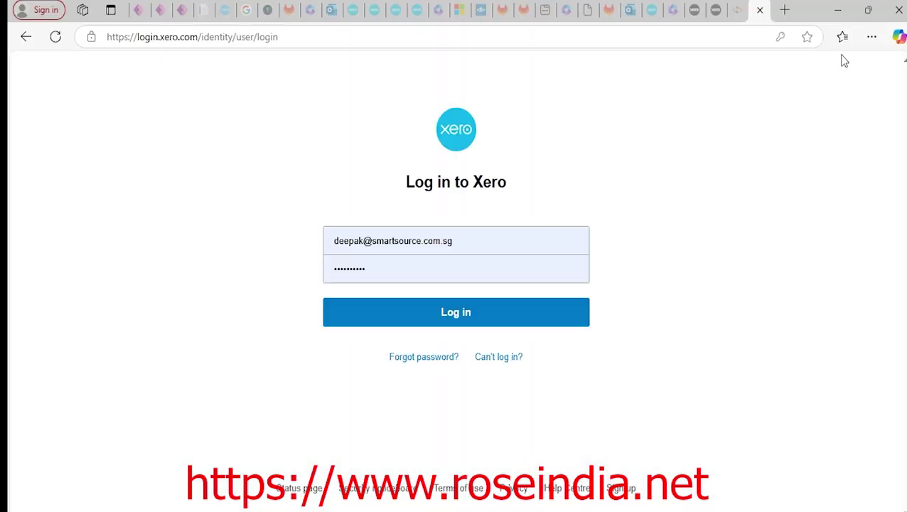
pyautogui.click(785, 10)
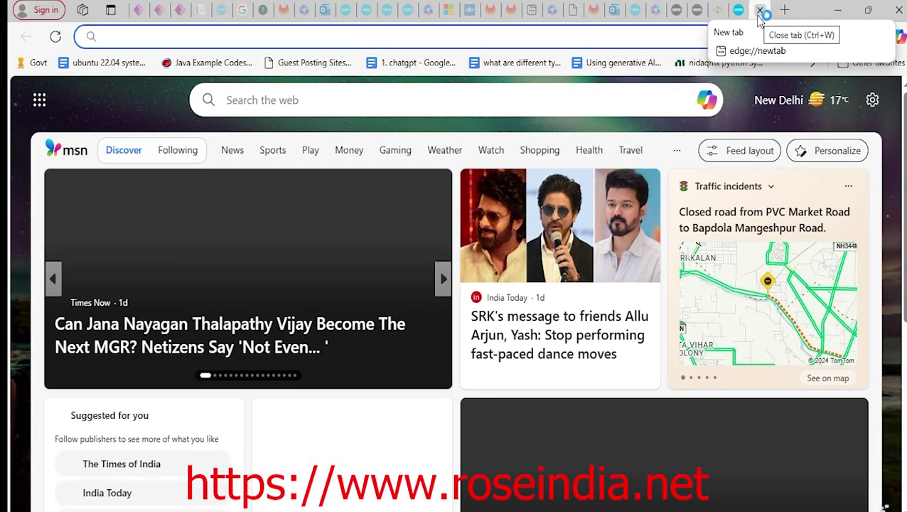
pyautogui.click(782, 14)
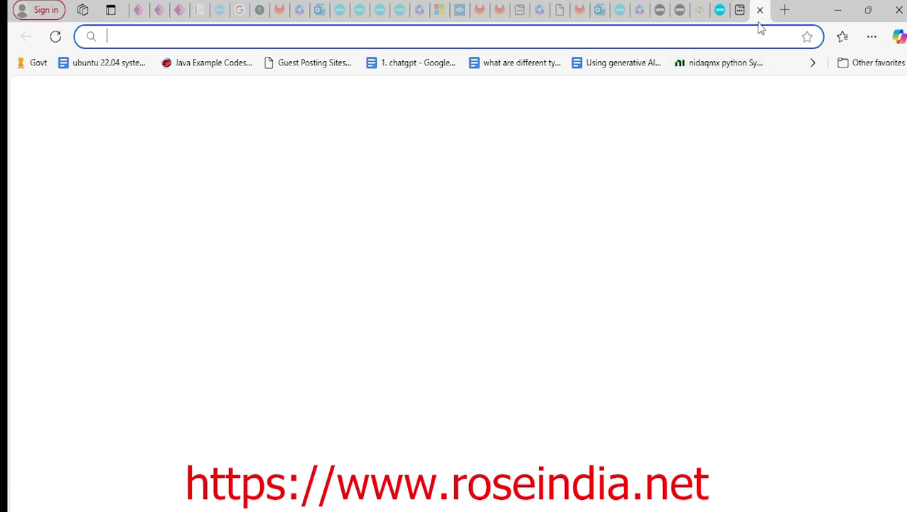
pyautogui.click(741, 11)
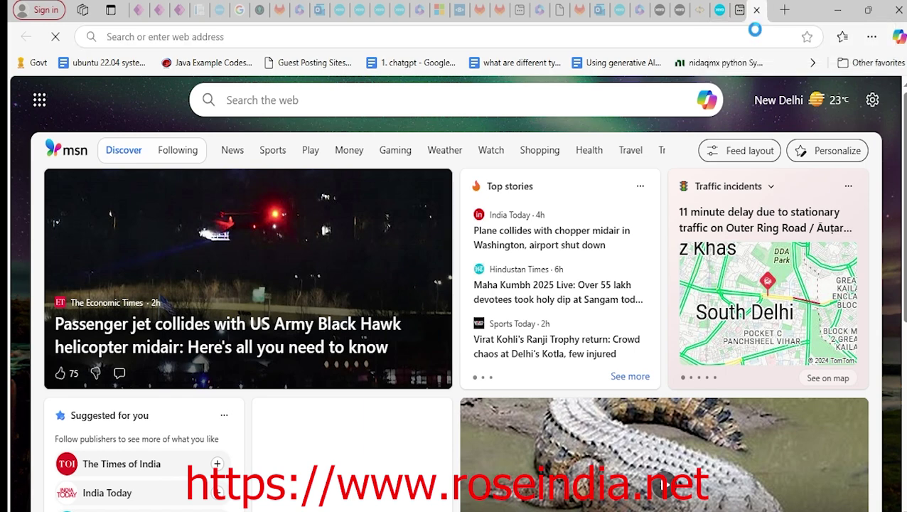
# Minimise the browser to switch to LM Studio and examine the Runtimes, Model Search and Hardware pages of Mission Control
pyautogui.click(838, 10)
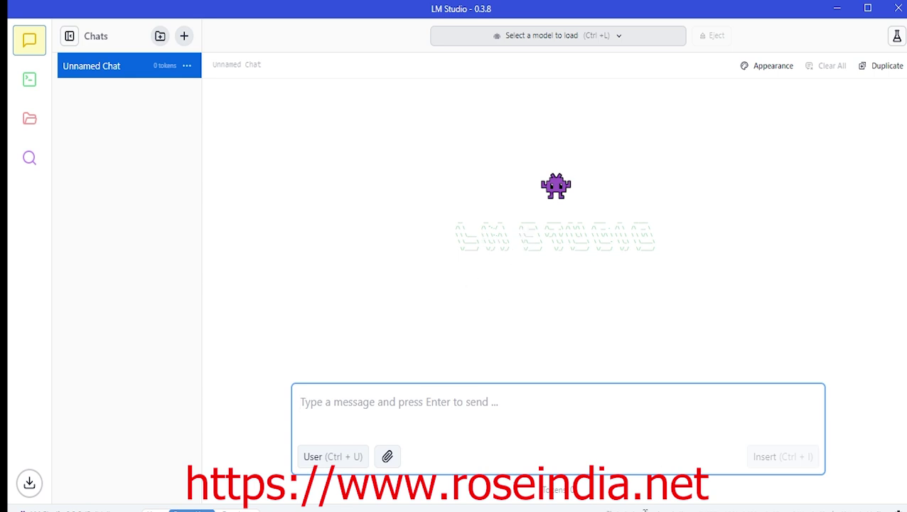
pyautogui.click(642, 509)
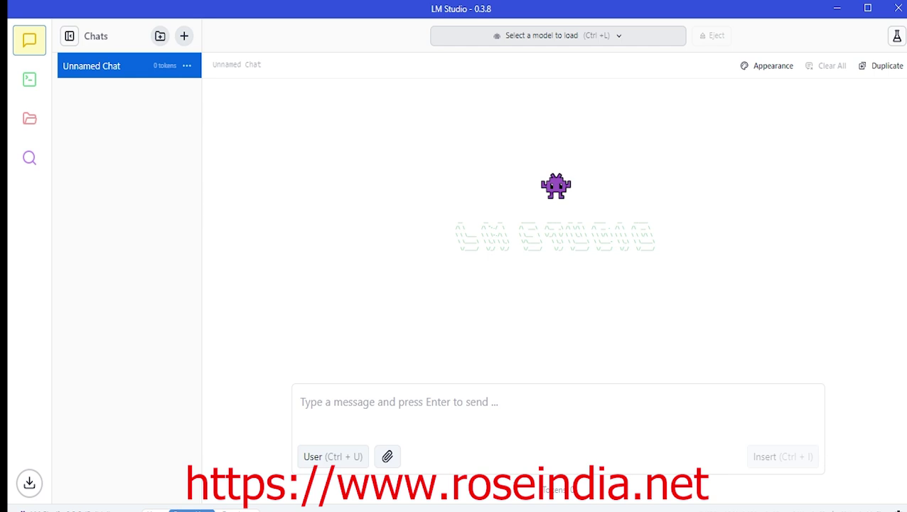
pyautogui.click(899, 510)
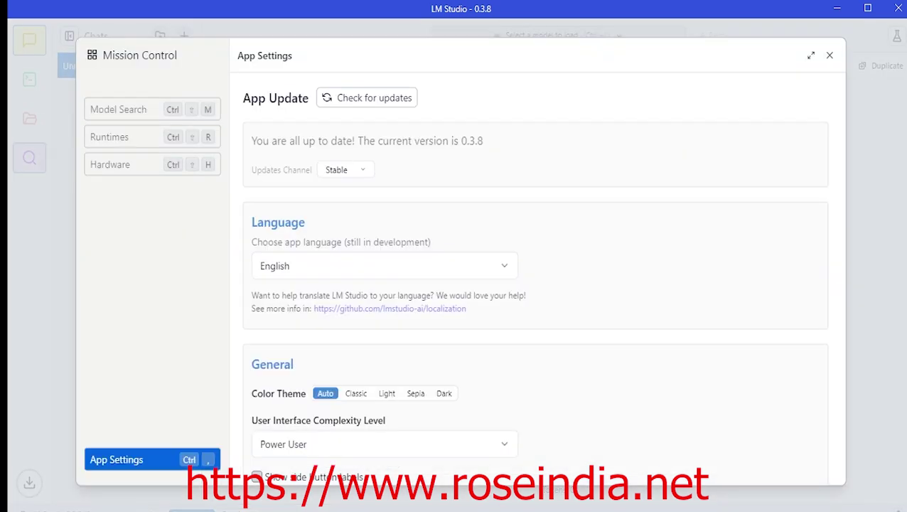
pyautogui.click(120, 139)
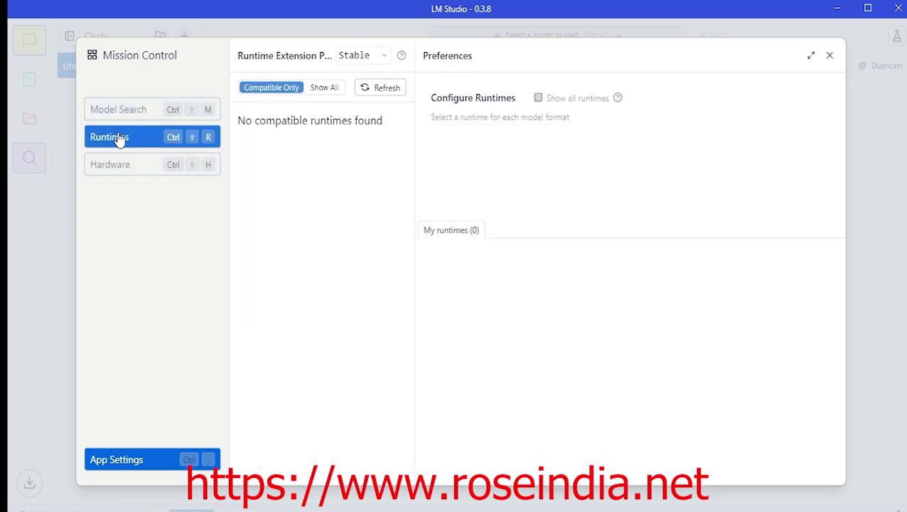
pyautogui.click(142, 111)
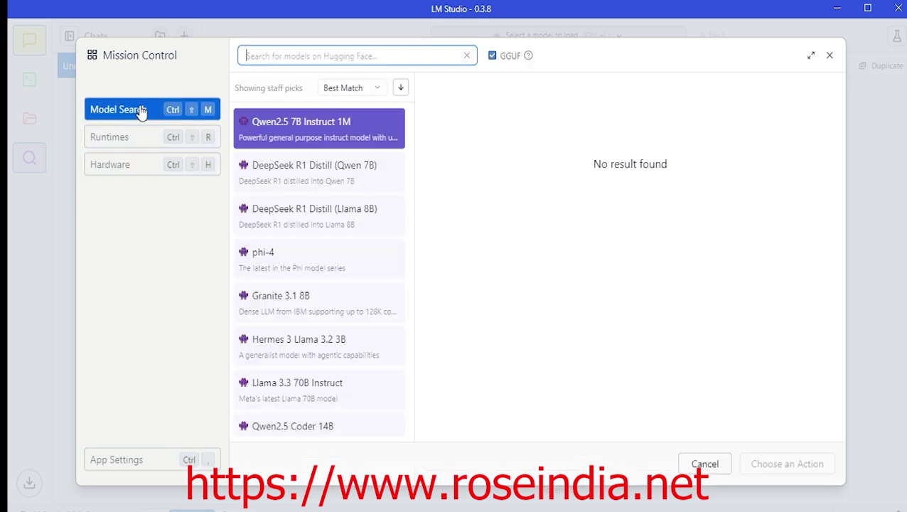
pyautogui.click(125, 169)
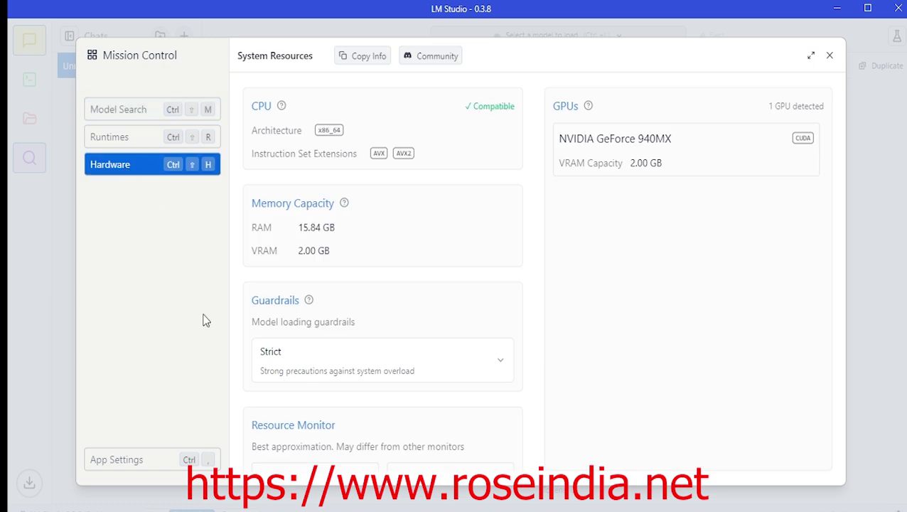
# Set the color theme to Classic in the app settings and close Mission Control
pyautogui.click(171, 458)
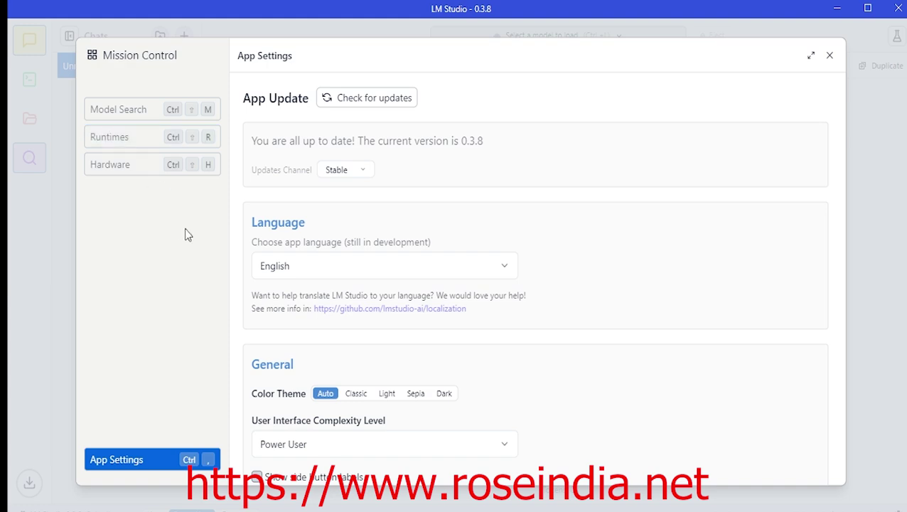
pyautogui.click(354, 403)
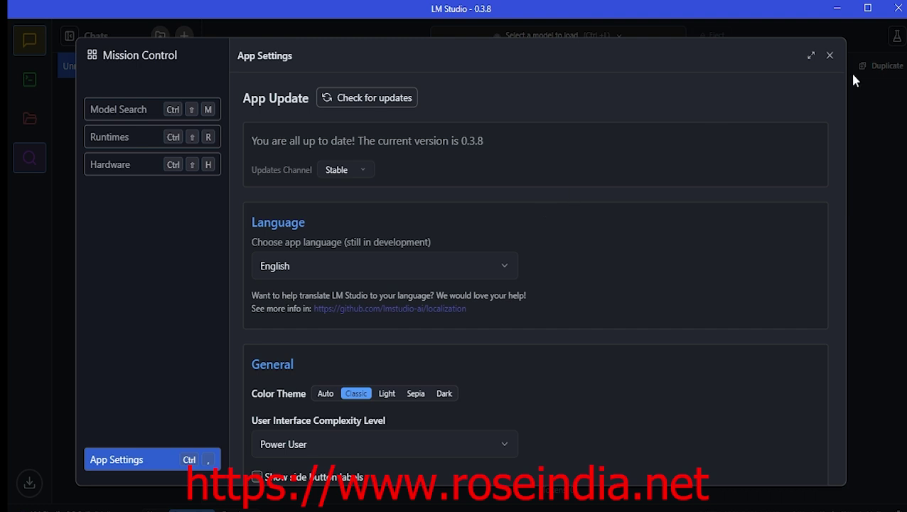
pyautogui.click(830, 57)
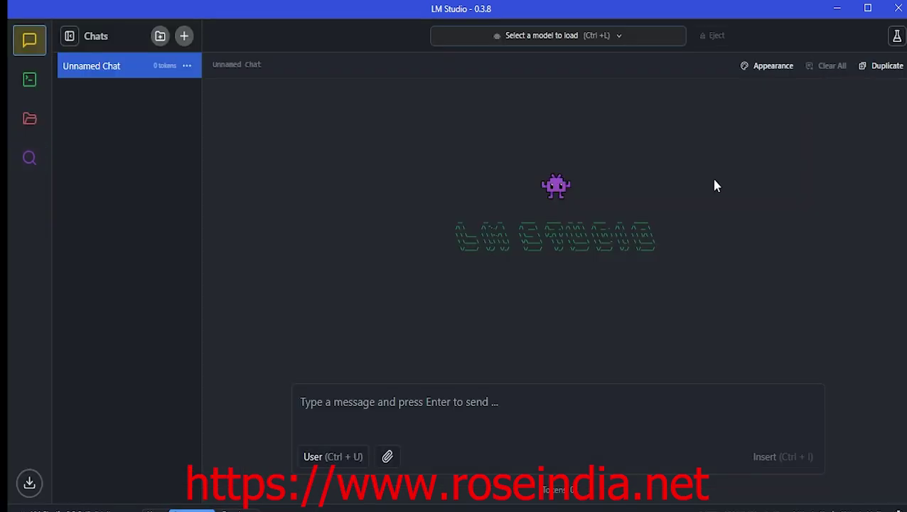
# Filter the model loader for DeepSeek and close it without loading anything
pyautogui.click(576, 37)
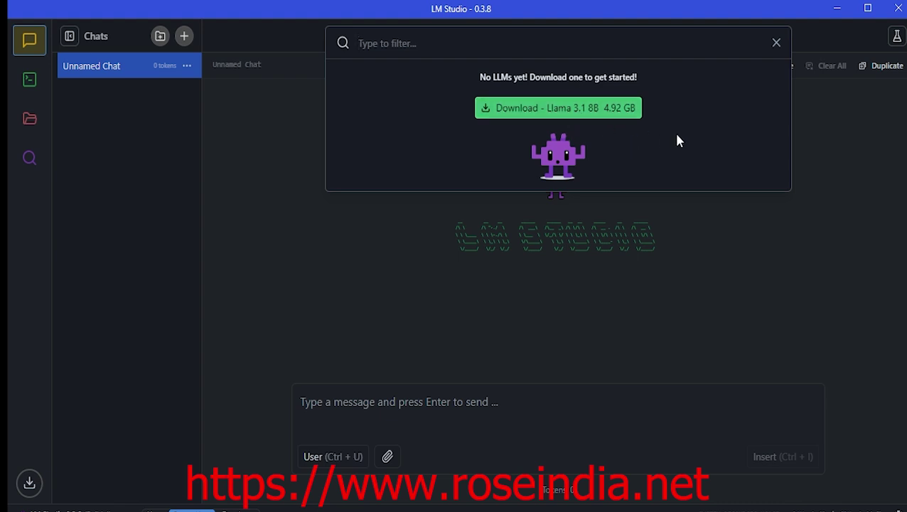
pyautogui.write('Deepk')
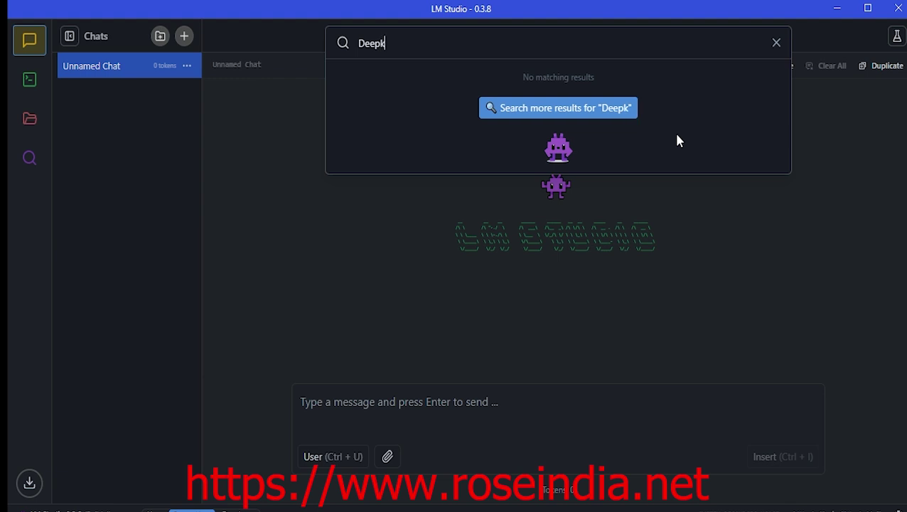
pyautogui.press('BackSpace')
pyautogui.write('Seek')
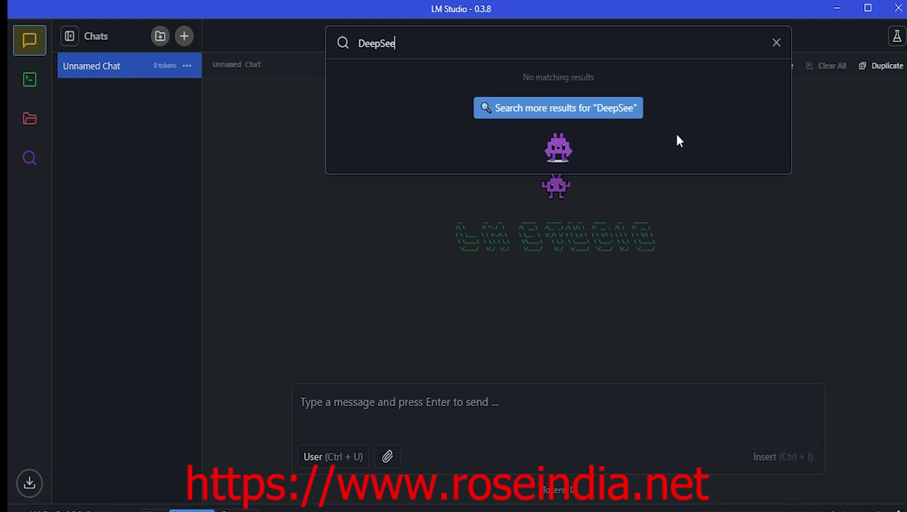
pyautogui.click(776, 43)
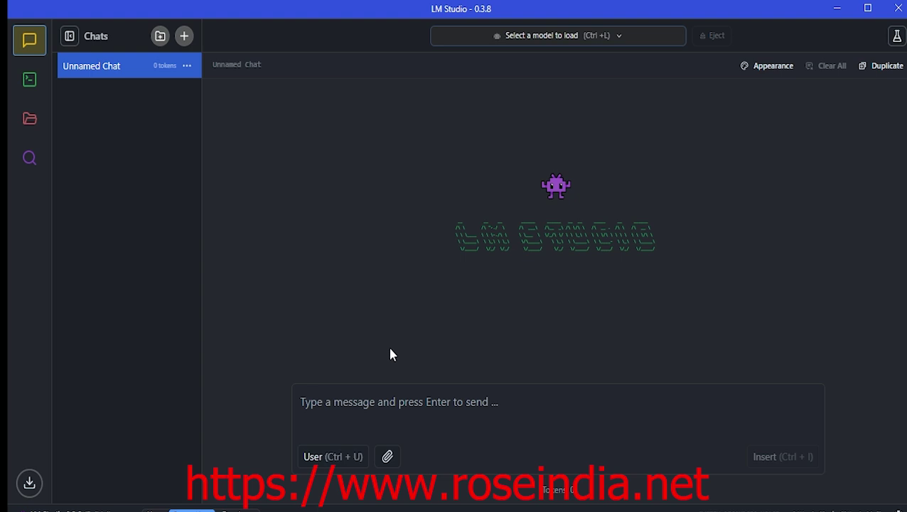
# Go to the lmstudio.ai website from the app's version information and open its Model Catalog
pyautogui.click(86, 511)
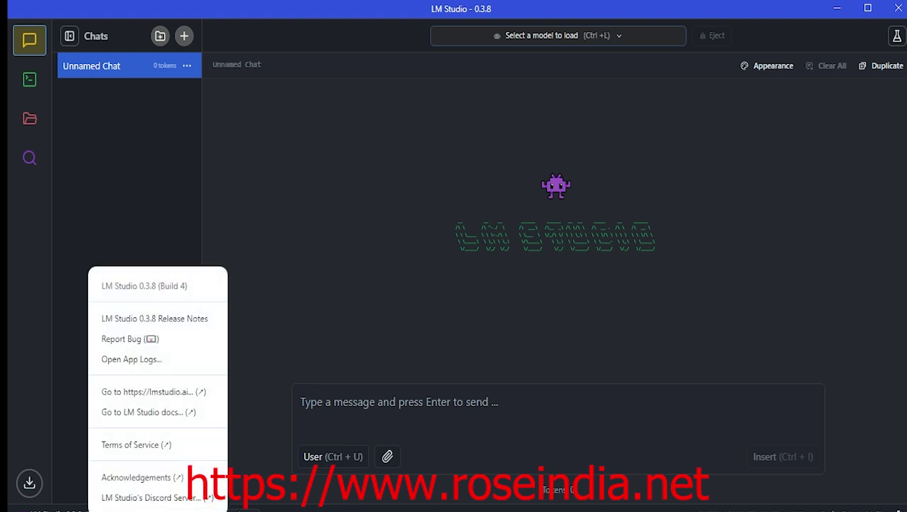
pyautogui.click(336, 334)
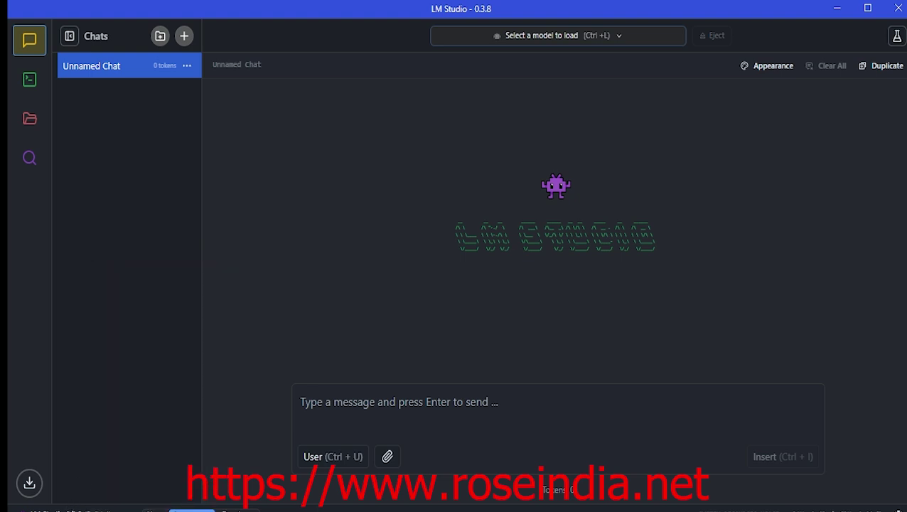
pyautogui.click(86, 510)
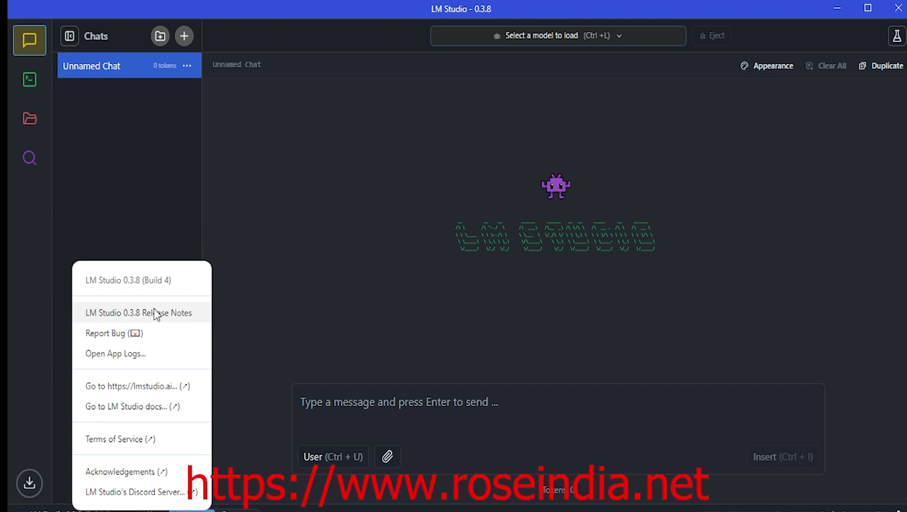
pyautogui.click(172, 389)
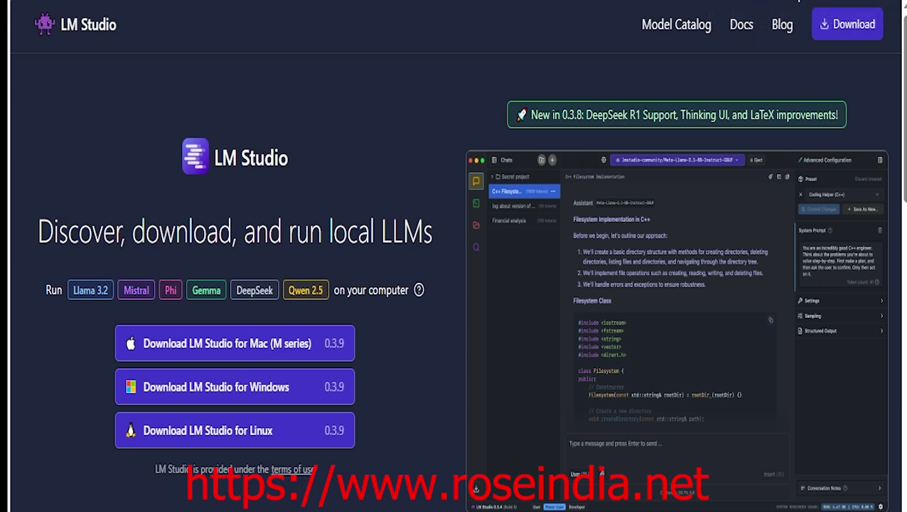
pyautogui.click(679, 27)
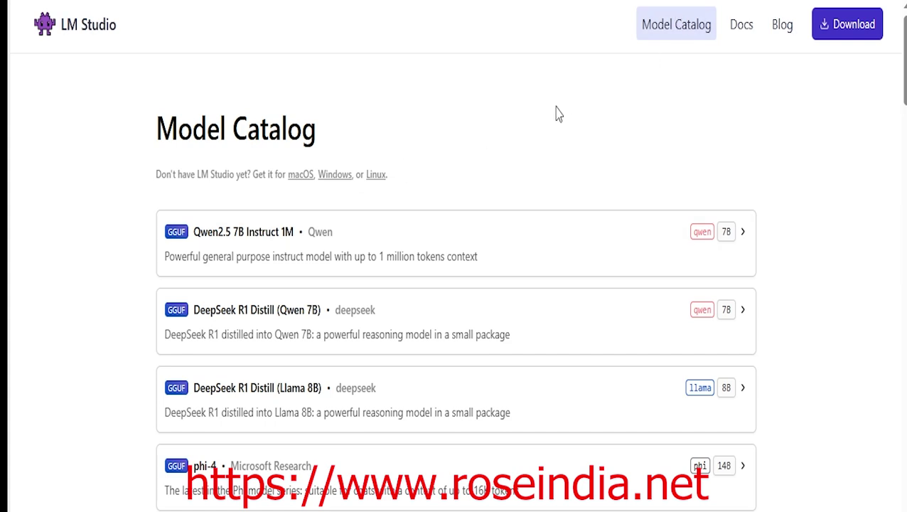
# Find "deepseek r1" on the Model Catalog page and look through the full list of models
pyautogui.hotkey('ctrl', 'f')
pyautogui.write('dee')
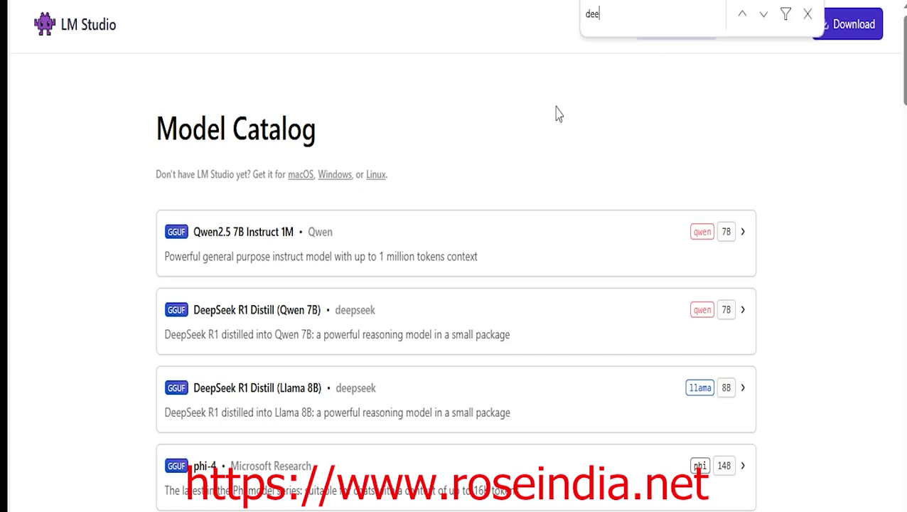
pyautogui.write('pseek r1')
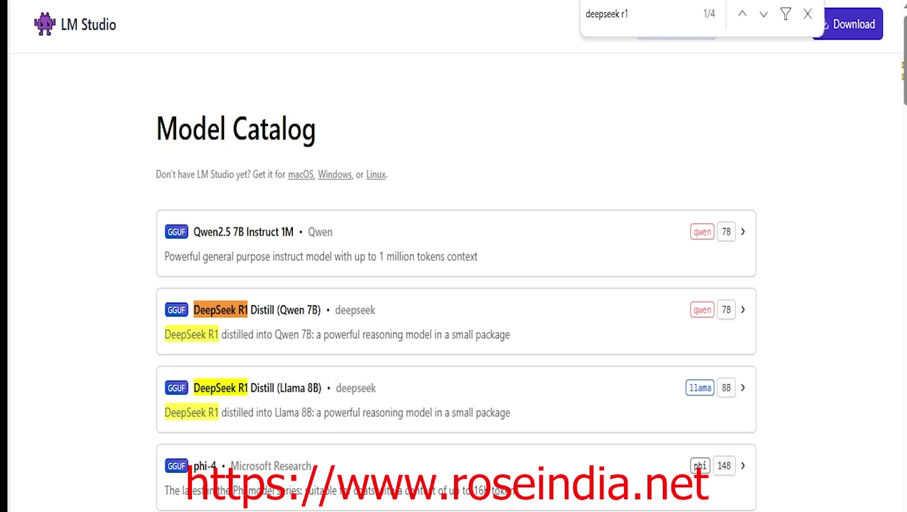
pyautogui.scroll(-15, 455, 284)
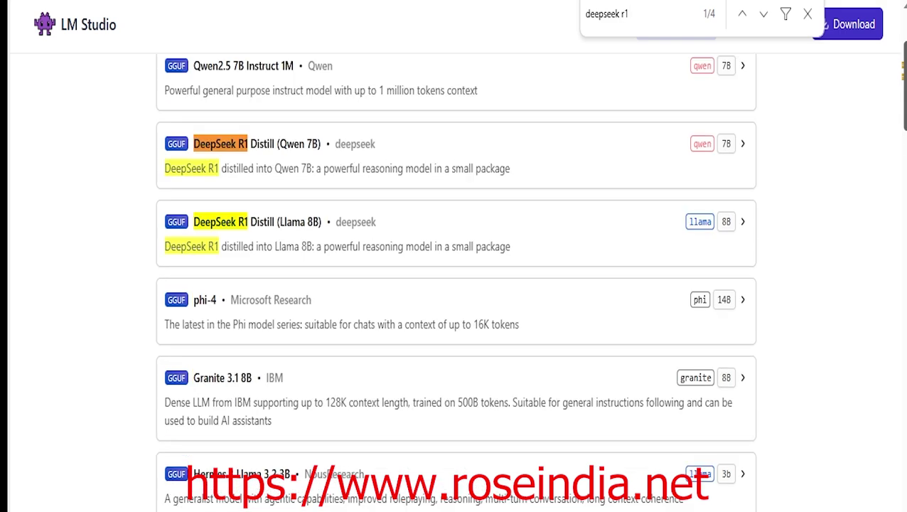
pyautogui.scroll(-18, 455, 284)
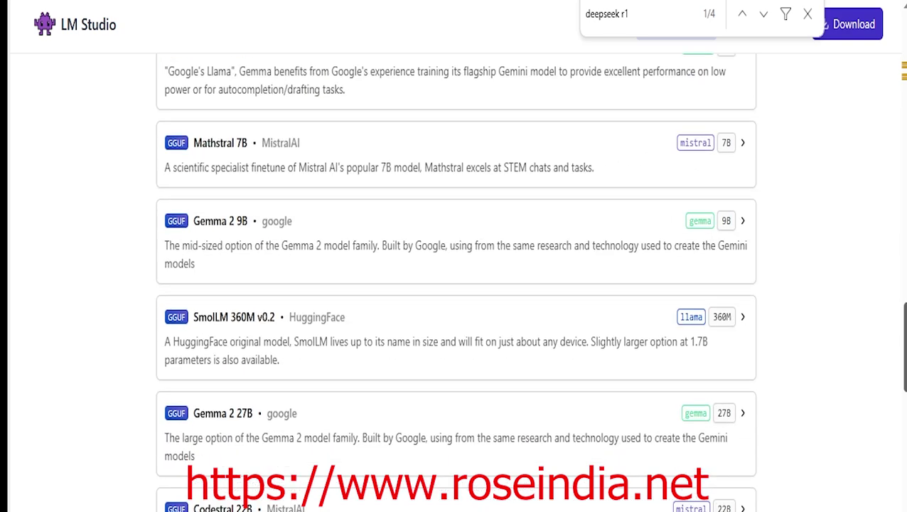
pyautogui.scroll(-3, 455, 285)
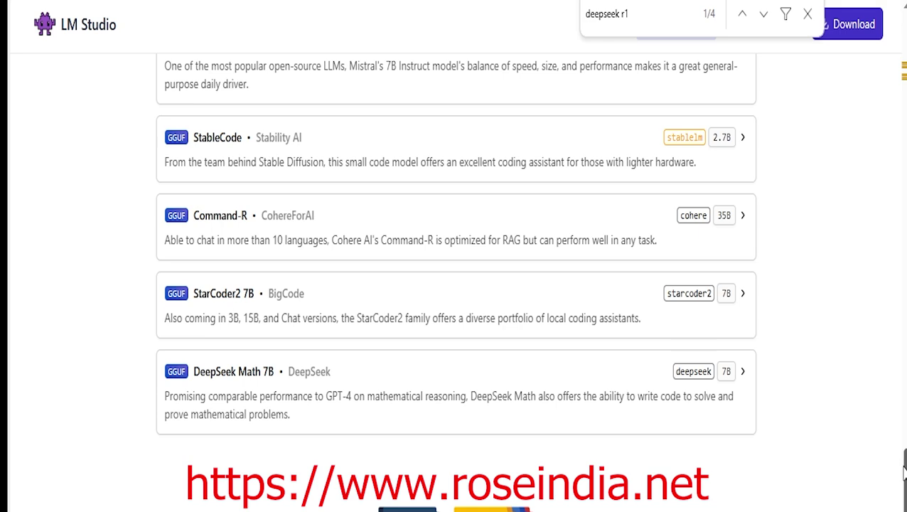
pyautogui.scroll(20, 897, 60)
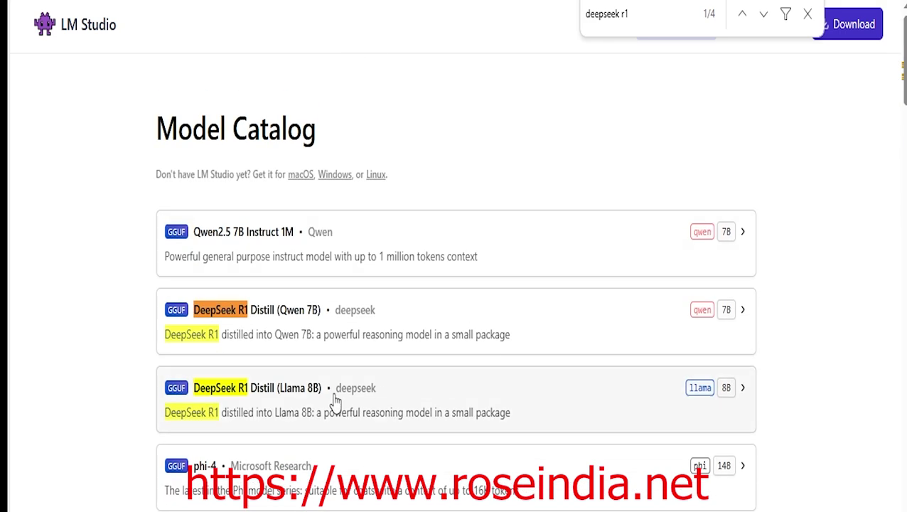
# Open the DeepSeek R1 Distill (Qwen 7B) catalog page and send the model to the LM Studio desktop app, allowing the site to open it
pyautogui.click(446, 335)
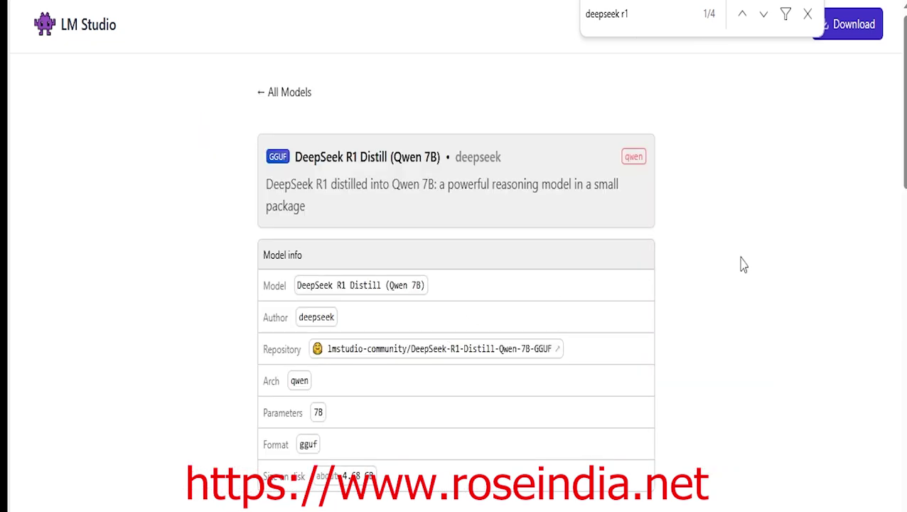
pyautogui.scroll(-3, 455, 284)
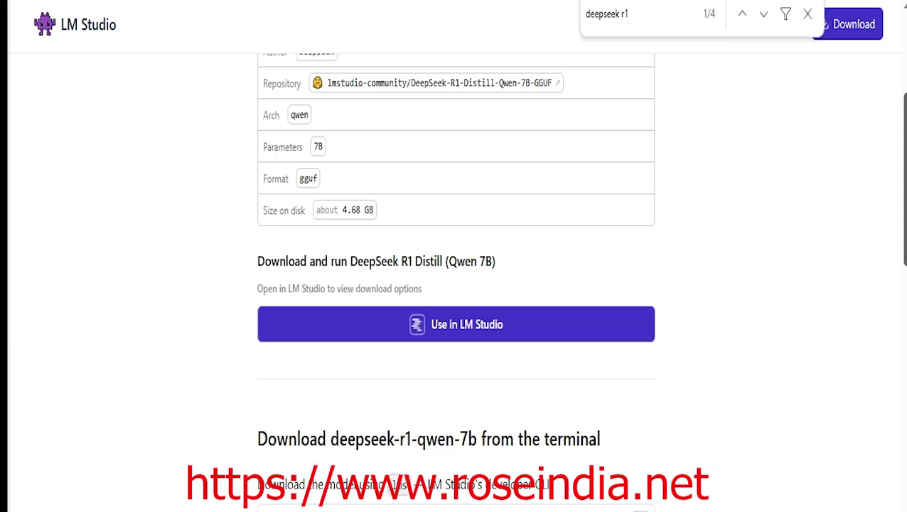
pyautogui.scroll(-2, 455, 284)
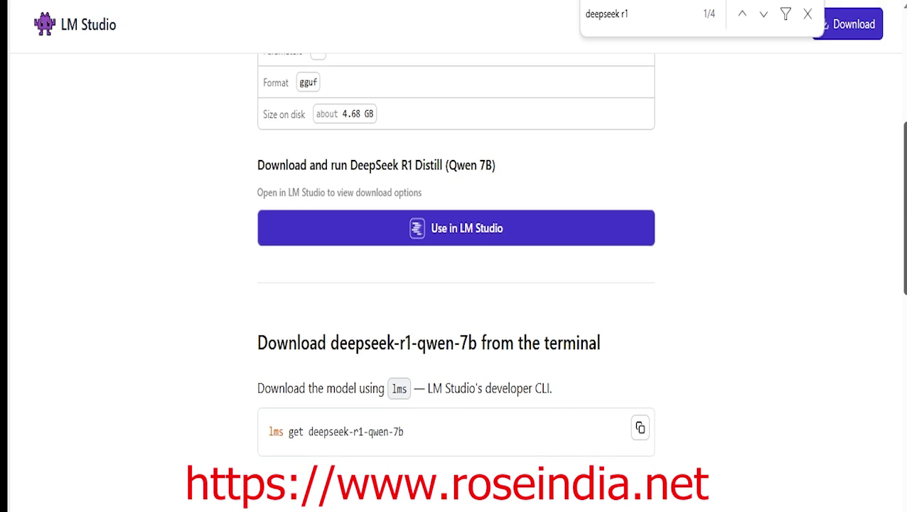
pyautogui.moveTo(905, 250)
pyautogui.mouseDown()
pyautogui.moveTo(905, 147)
pyautogui.moveTo(905, 235)
pyautogui.mouseUp()
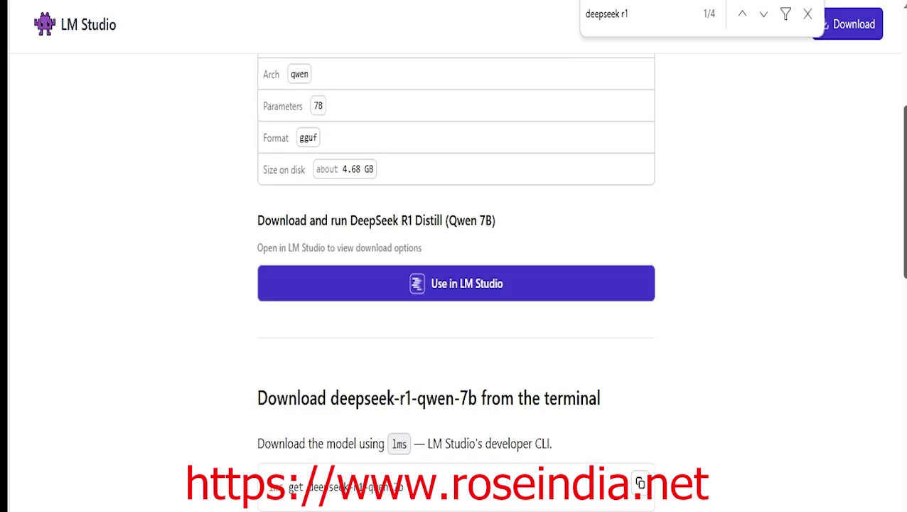
pyautogui.click(477, 285)
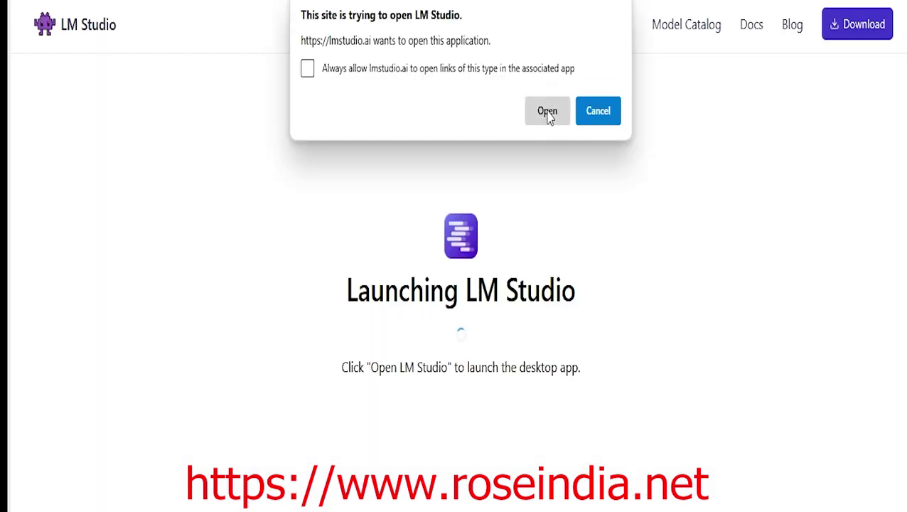
pyautogui.click(547, 112)
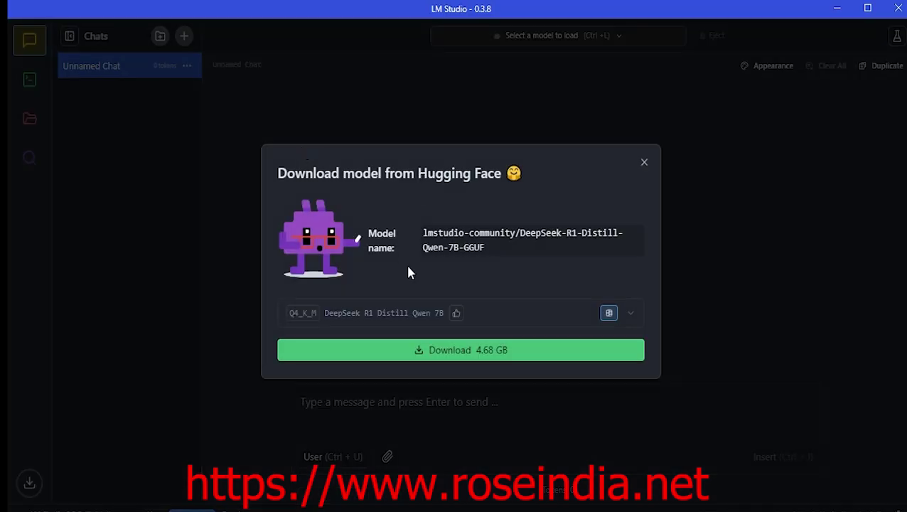
# Download the Q4_K_M version of DeepSeek R1 Distill Qwen 7B and start loading the model
pyautogui.click(464, 353)
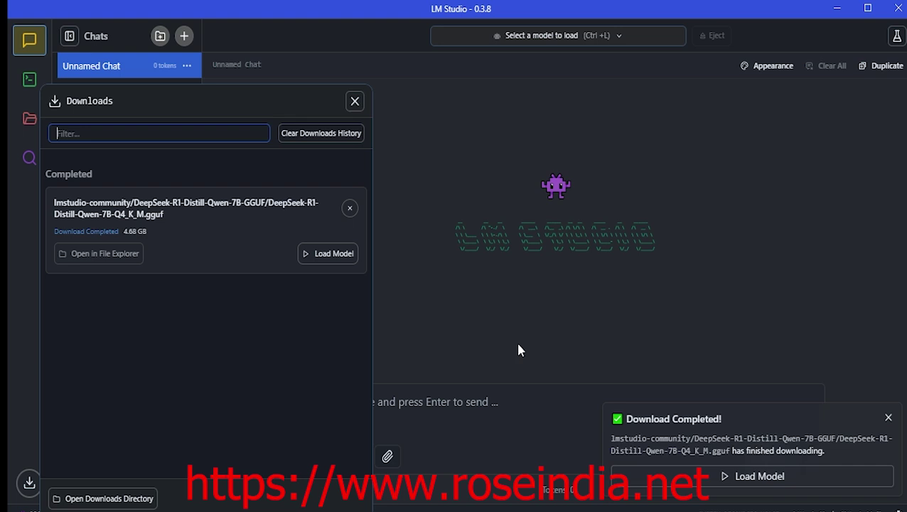
pyautogui.click(318, 258)
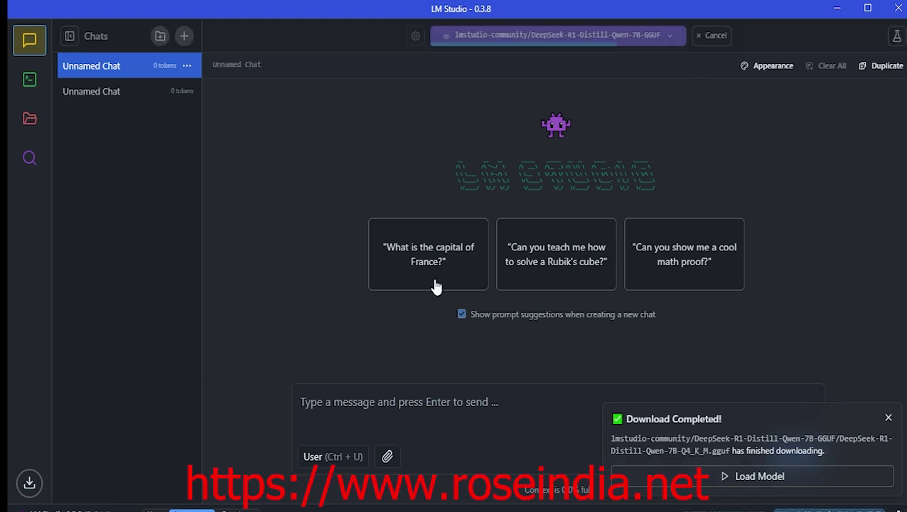
# Open Task Manager to check the GPU performance, app history and processes during model loading, and minimise it
pyautogui.hotkey('ctrl', 'shift', 'Escape')
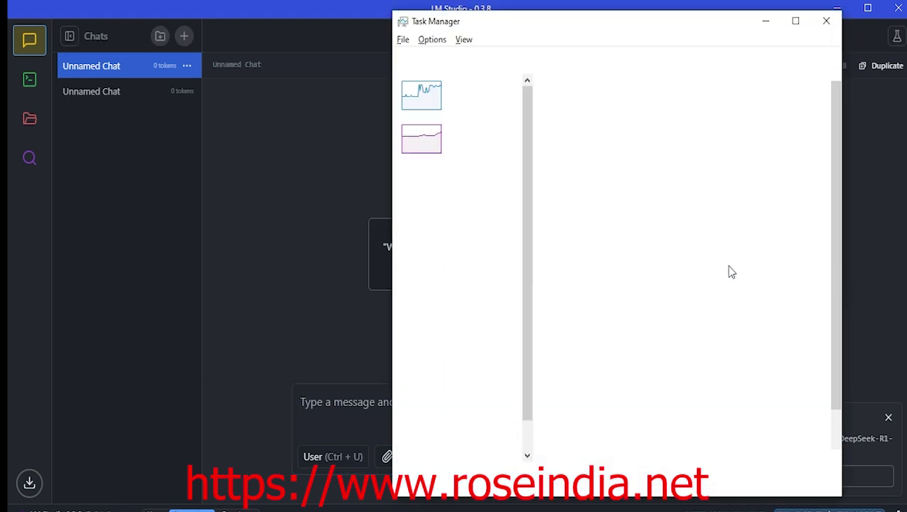
pyautogui.scroll(-1, 523, 153)
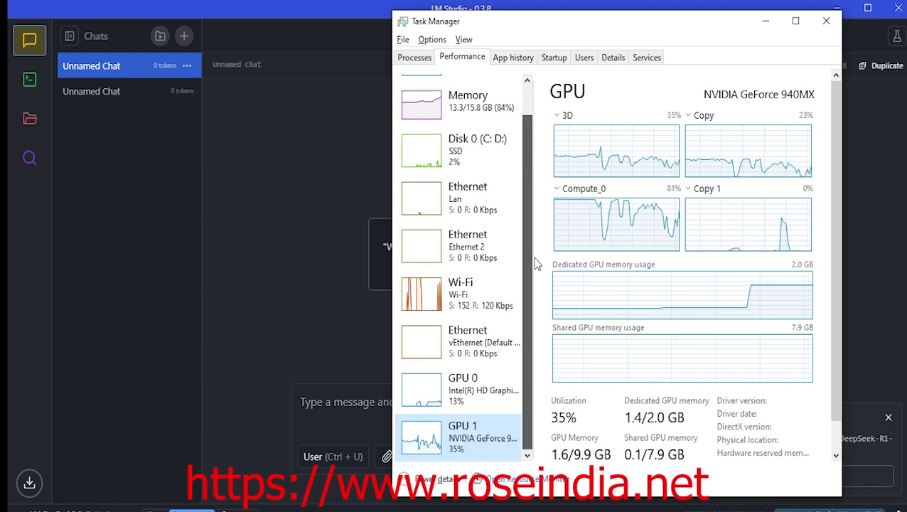
pyautogui.scroll(1, 526, 163)
pyautogui.click(518, 60)
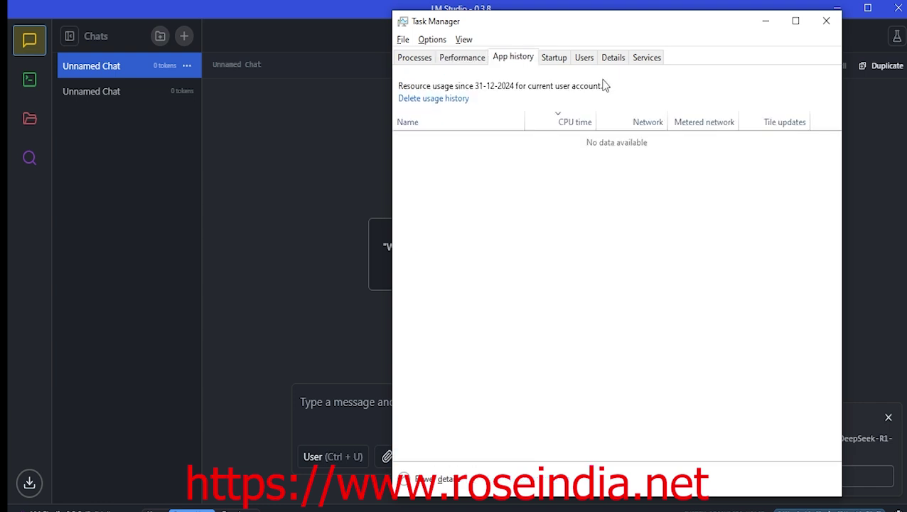
pyautogui.click(465, 61)
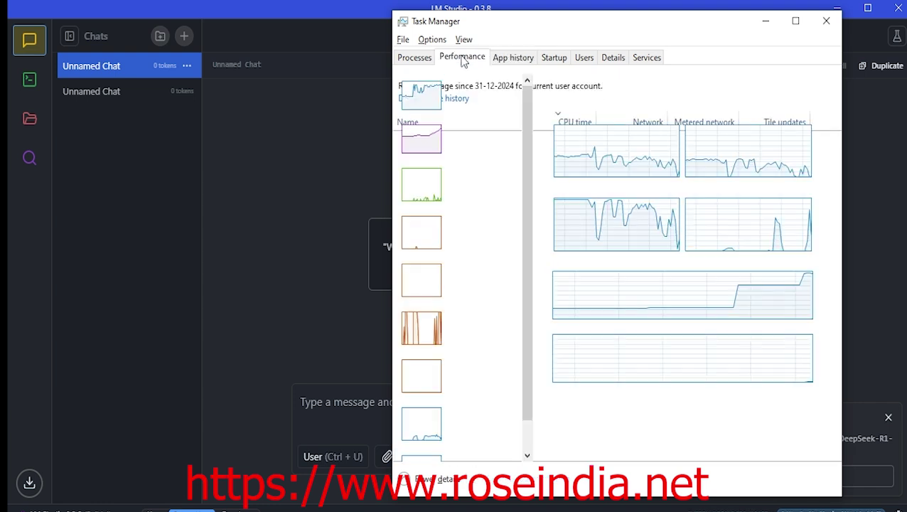
pyautogui.click(418, 58)
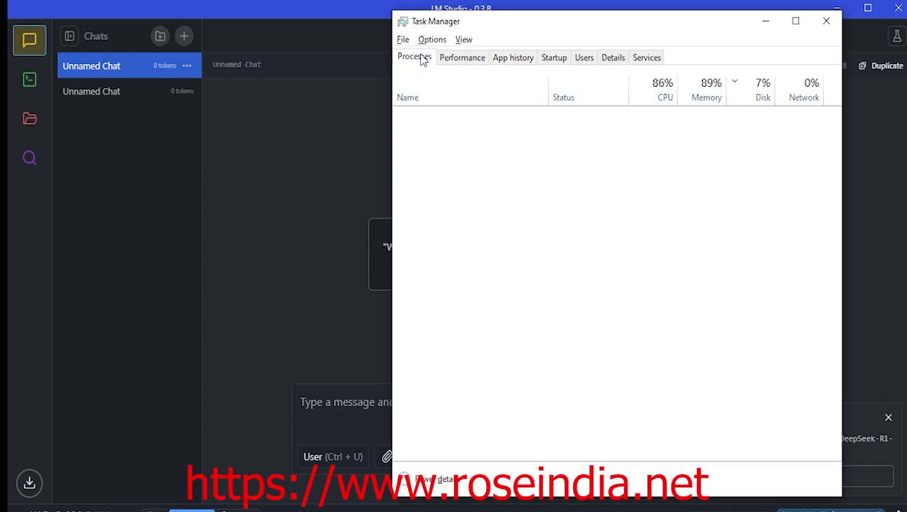
pyautogui.click(459, 58)
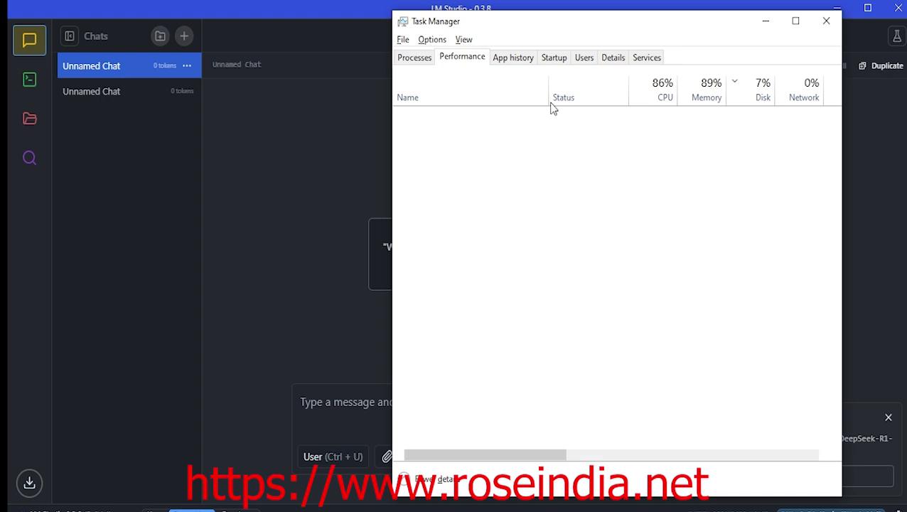
pyautogui.click(767, 22)
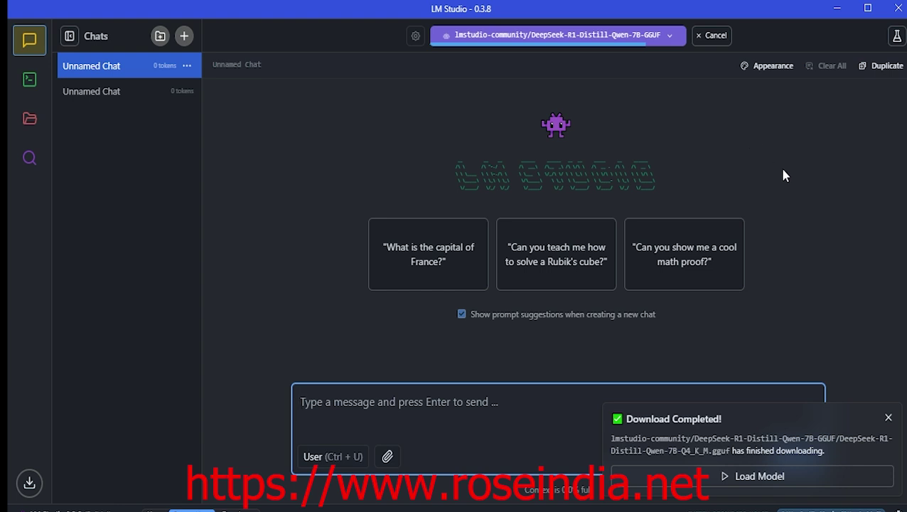
# Dismiss the download notification and the model loading error notification
pyautogui.click(888, 418)
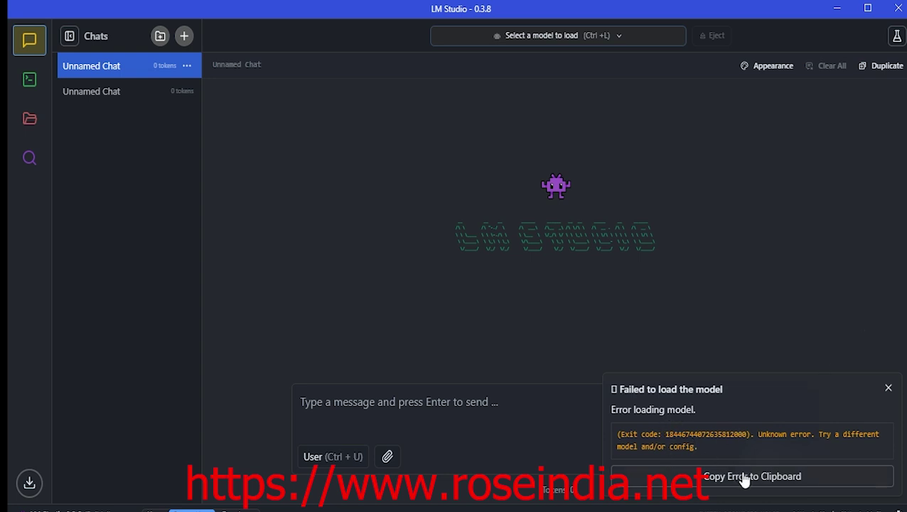
pyautogui.click(886, 389)
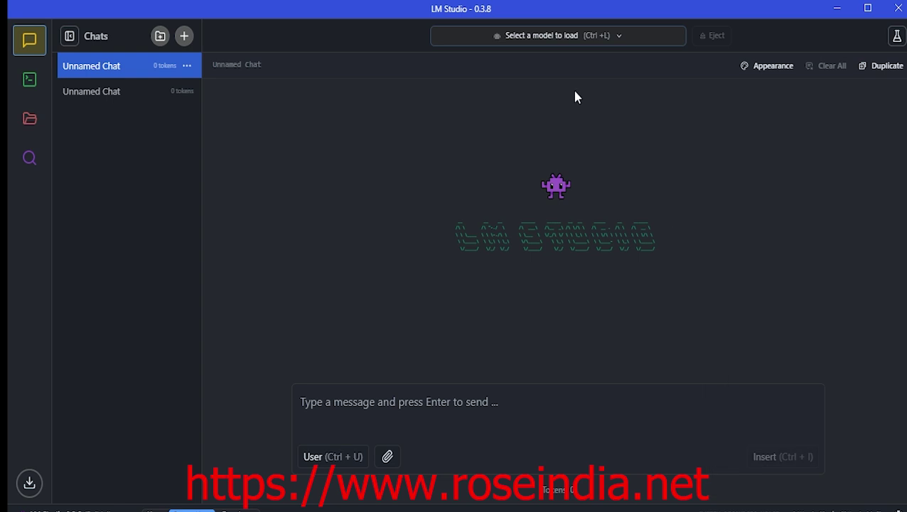
# Switch back to Task Manager and examine the memory and NVIDIA GPU usage on its performance page
pyautogui.moveTo(733, 508)
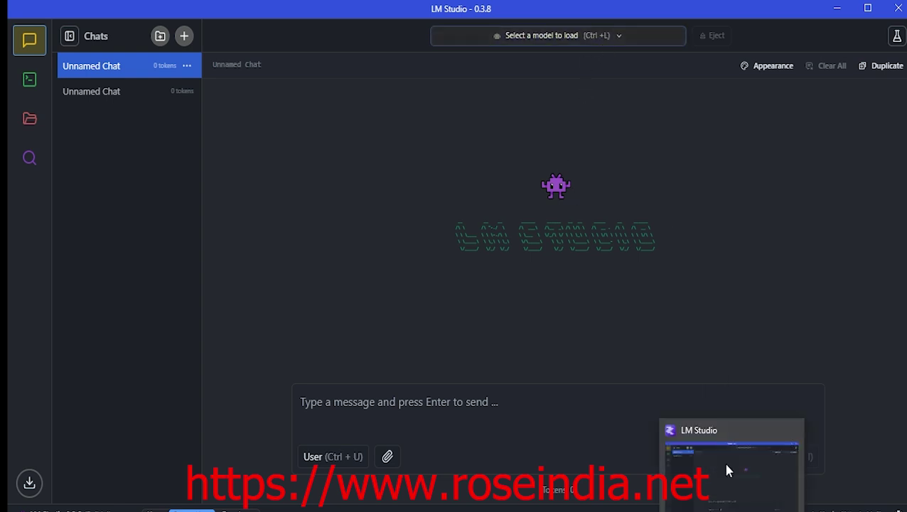
pyautogui.click(753, 508)
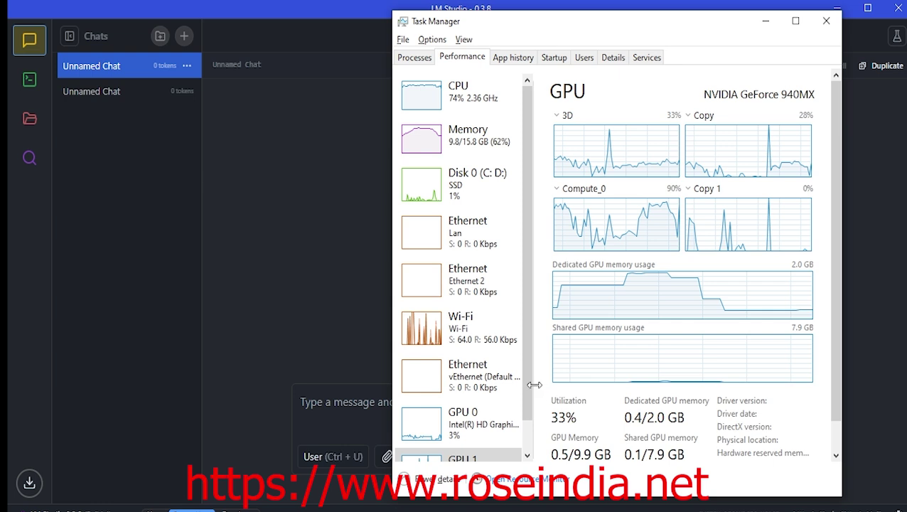
pyautogui.scroll(-2, 529, 384)
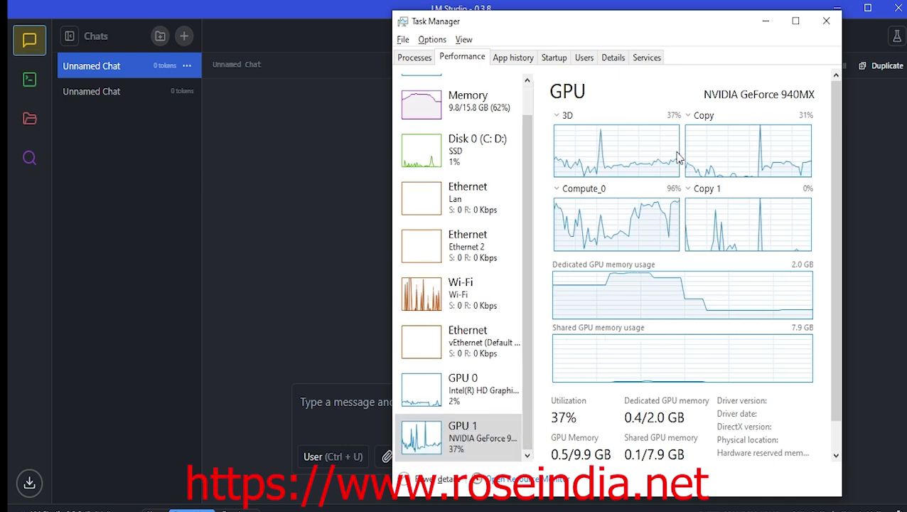
# Minimise Task Manager and try to load the DeepSeek R1 Distill Qwen 7B model again
pyautogui.click(765, 27)
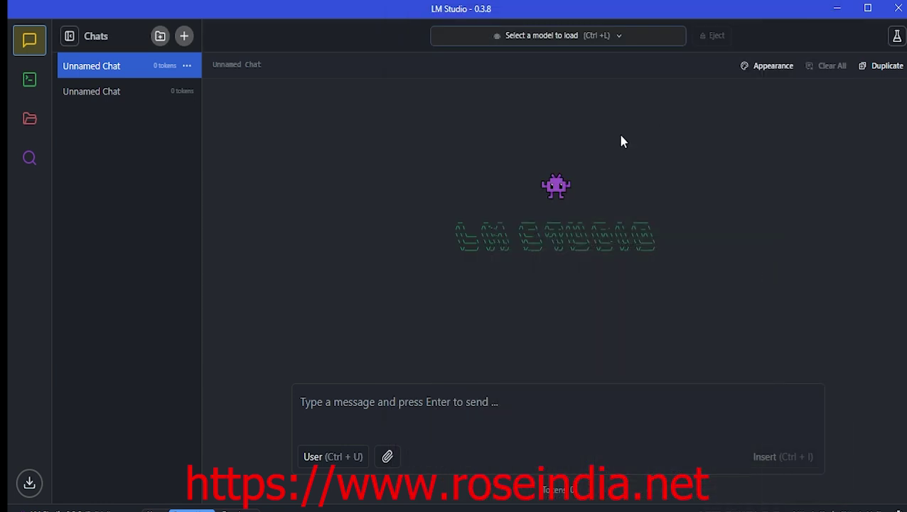
pyautogui.click(571, 35)
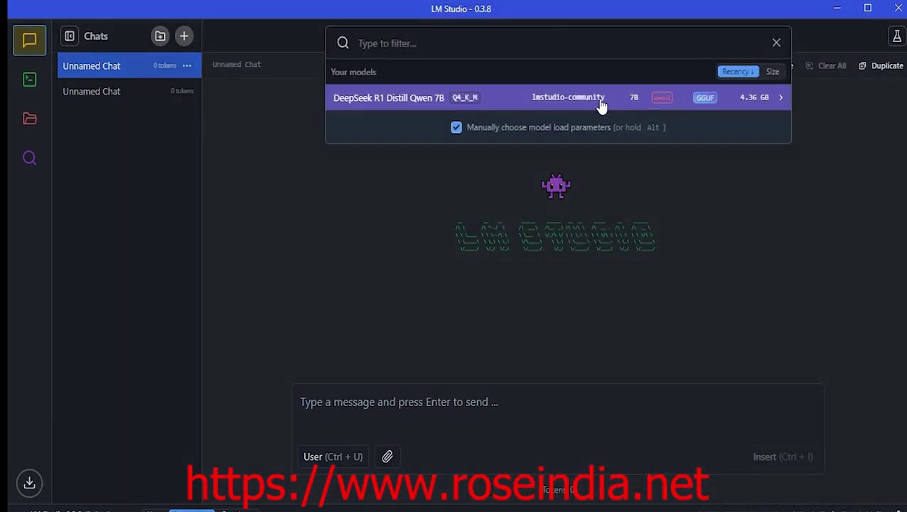
pyautogui.click(521, 105)
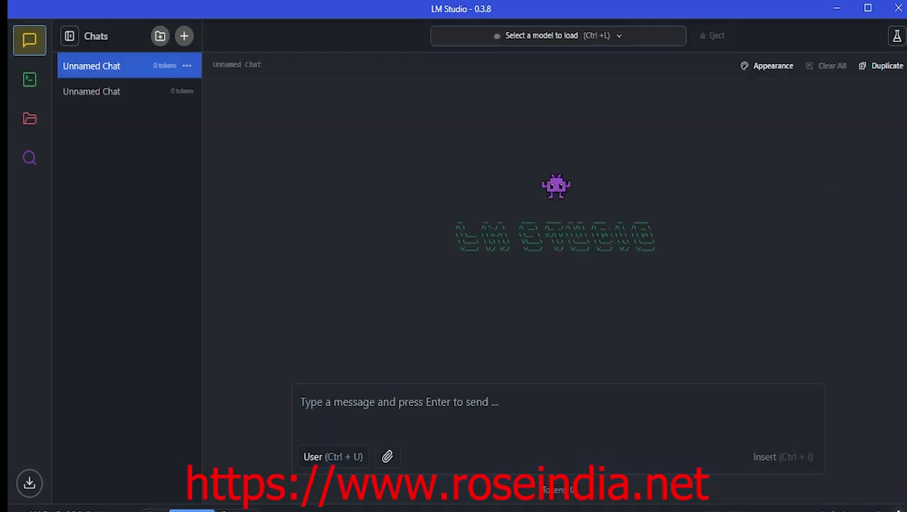
# Set the GGUF runtime to CPU llama.cpp (Windows), look through the installed runtimes and close the settings
pyautogui.hotkey('ctrl', ',')
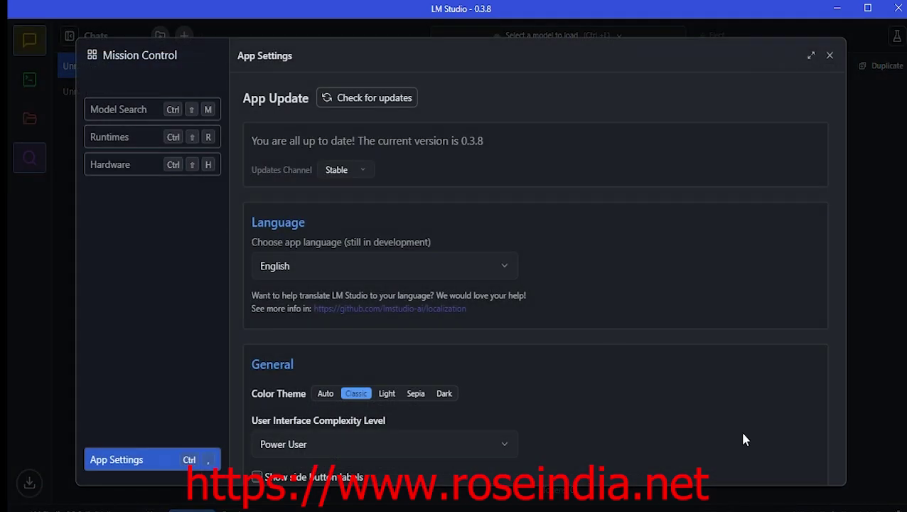
pyautogui.click(183, 142)
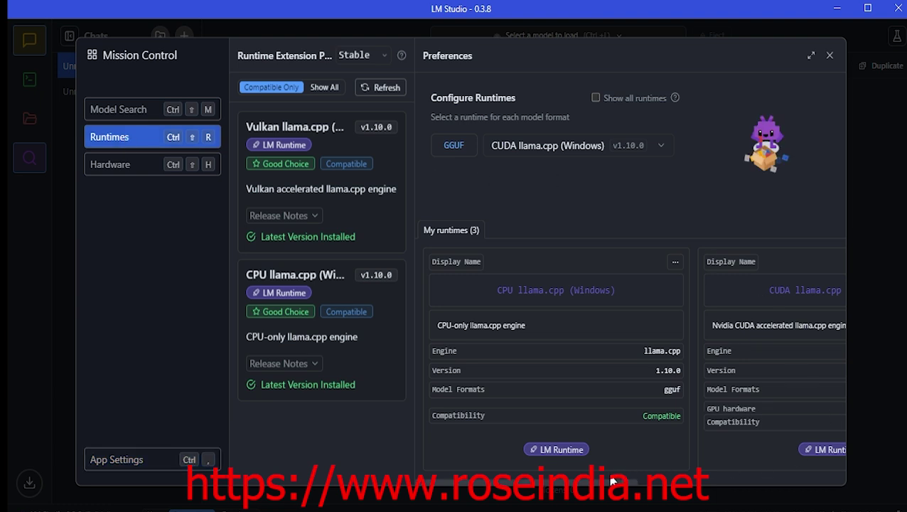
pyautogui.moveTo(610, 485)
pyautogui.mouseDown()
pyautogui.moveTo(726, 496)
pyautogui.moveTo(602, 483)
pyautogui.mouseUp()
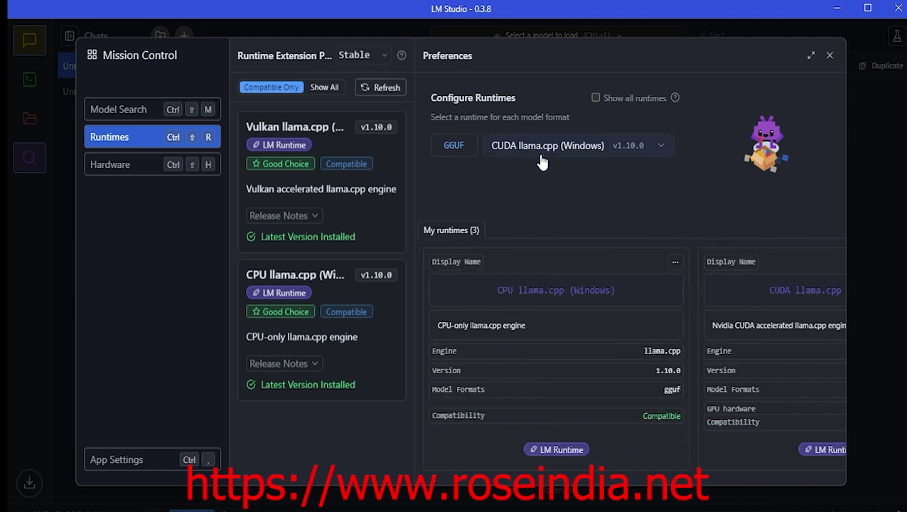
pyautogui.click(644, 155)
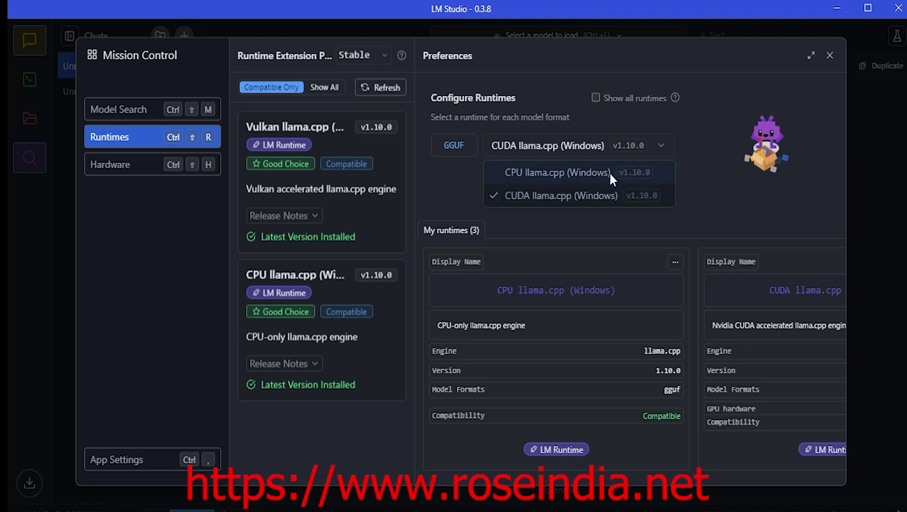
pyautogui.click(610, 174)
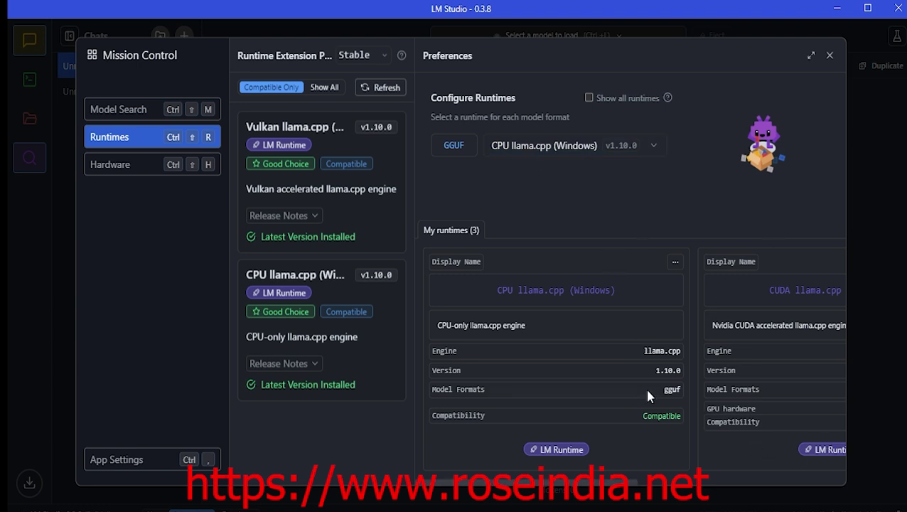
pyautogui.moveTo(626, 482); pyautogui.dragTo(796, 482)
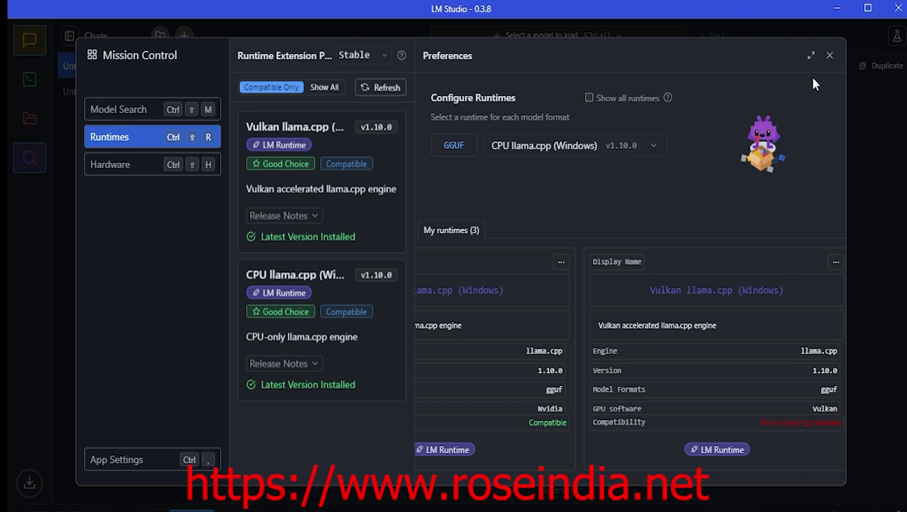
pyautogui.click(829, 55)
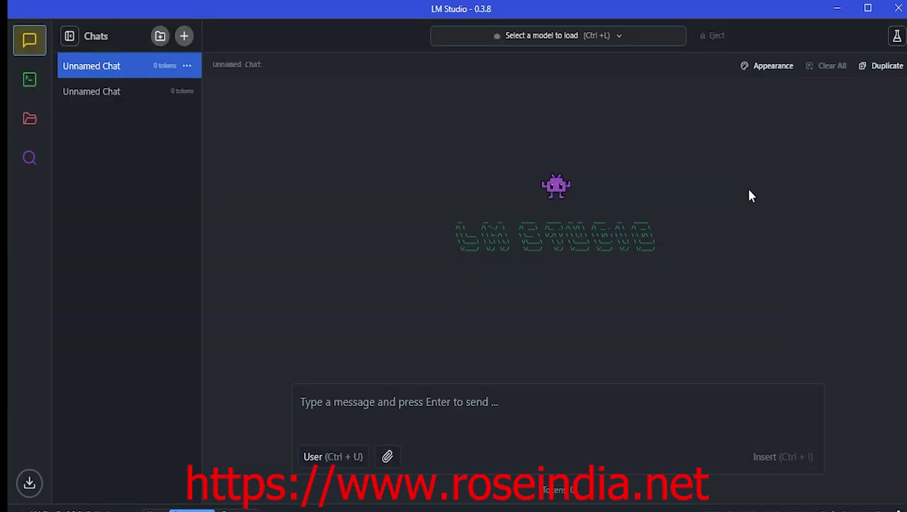
# Load the DeepSeek R1 Distill Qwen 7B Q4_K_M model with the offered load parameters
pyautogui.click(590, 37)
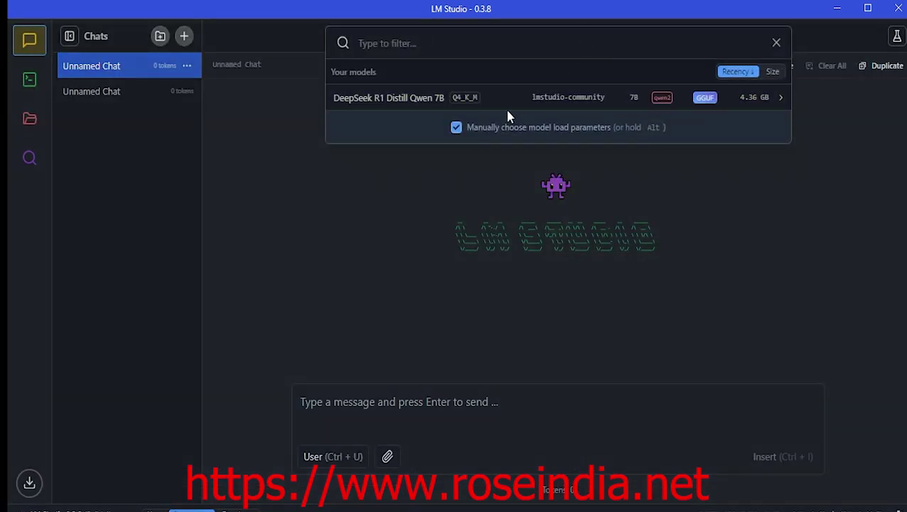
pyautogui.click(488, 107)
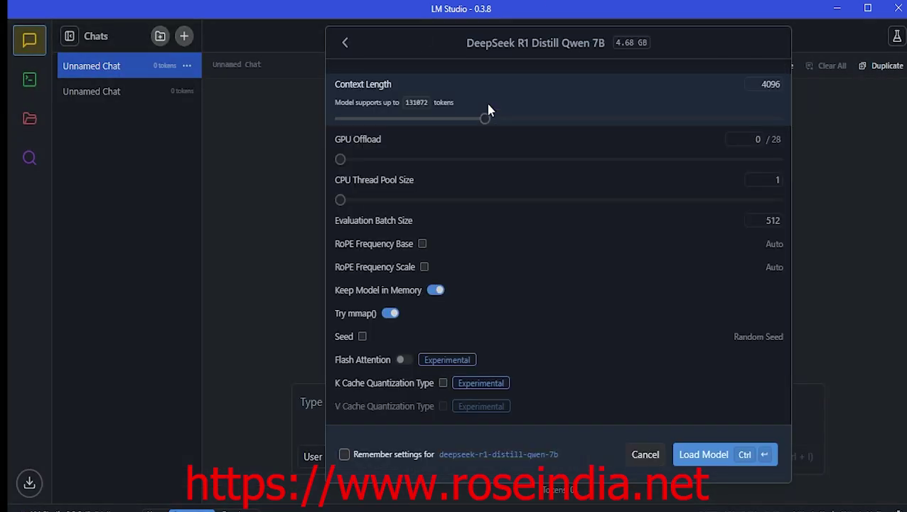
pyautogui.click(706, 457)
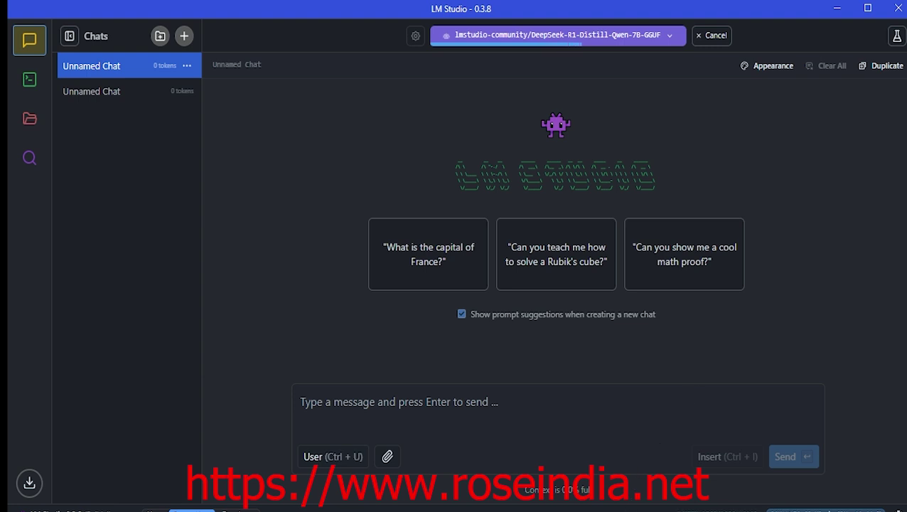
# Switch to Task Manager to examine the memory usage while the model loads, and minimise it
pyautogui.hotkey('ctrl', 'shift', 'Escape')
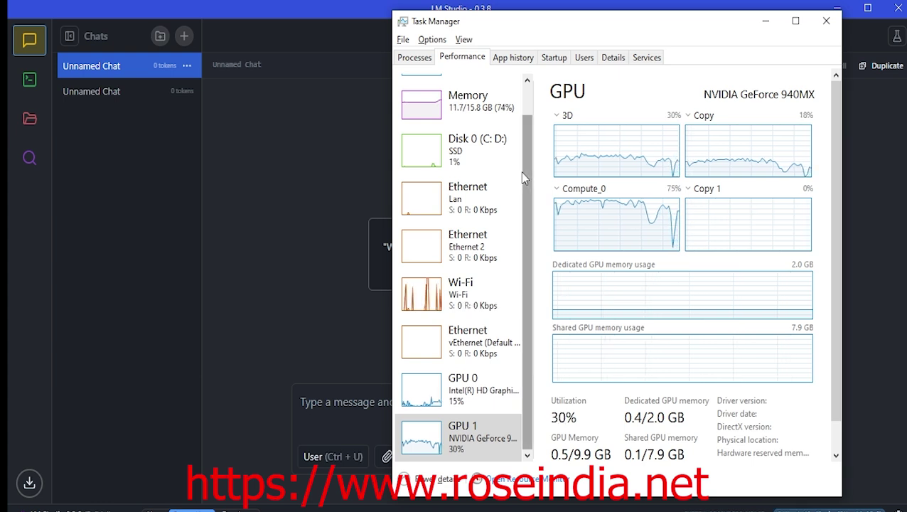
pyautogui.moveTo(525, 187); pyautogui.dragTo(529, 124)
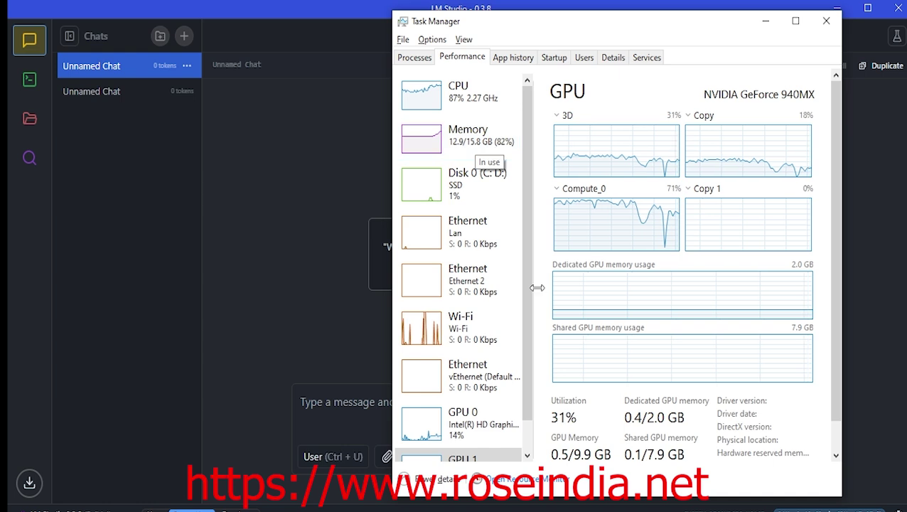
pyautogui.click(458, 146)
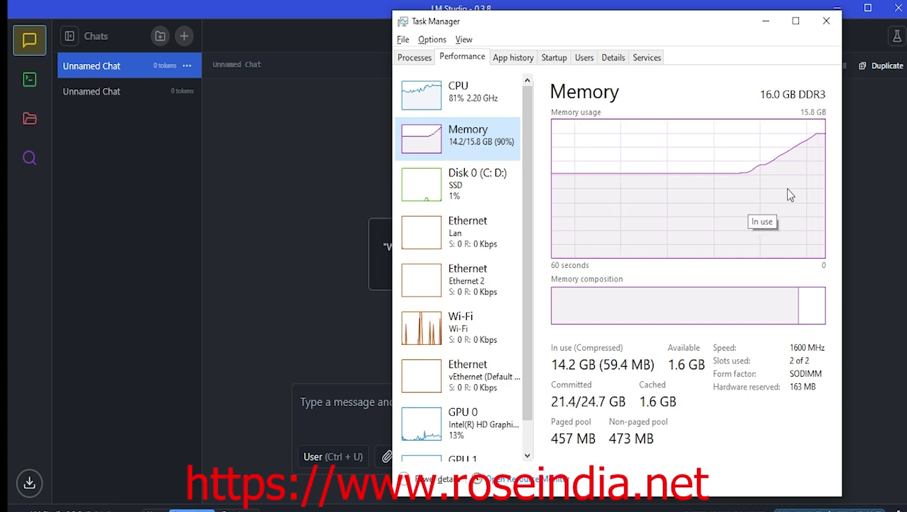
pyautogui.click(764, 25)
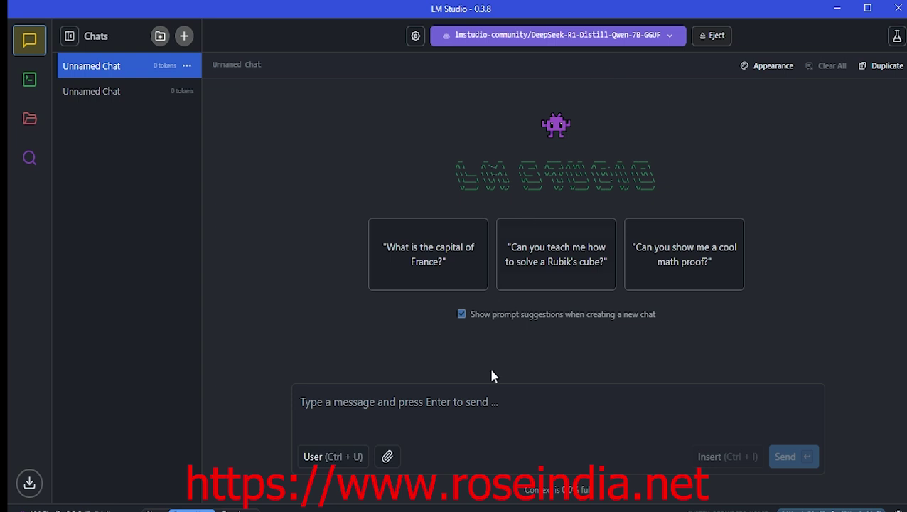
# Send the message "Hi" to the loaded model in the chat
pyautogui.click(432, 411)
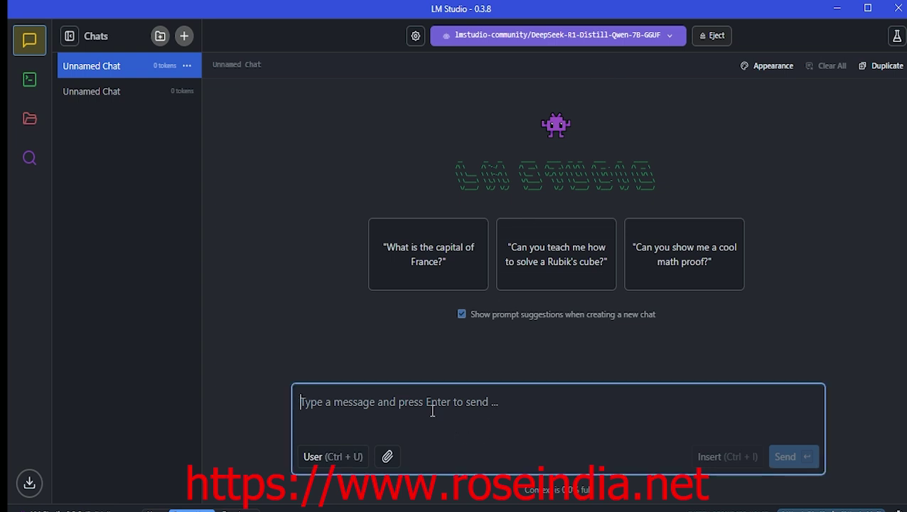
pyautogui.write('Hi')
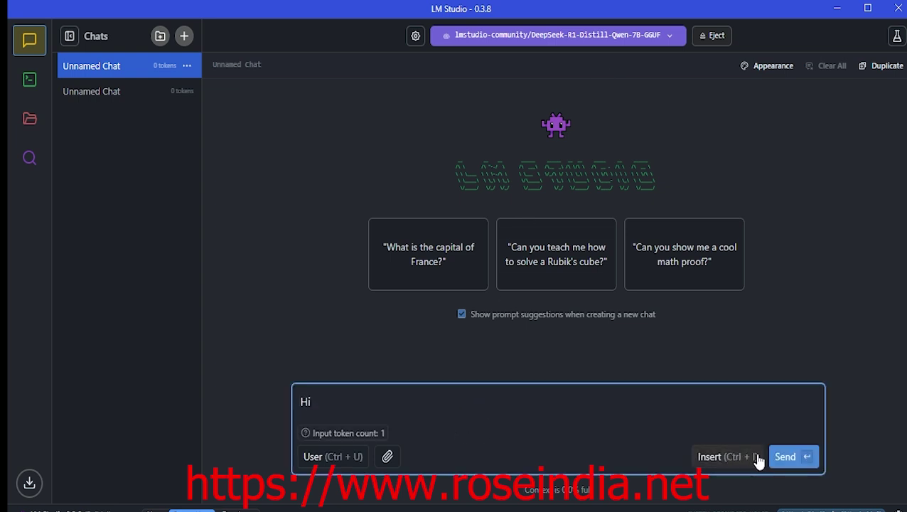
pyautogui.click(782, 459)
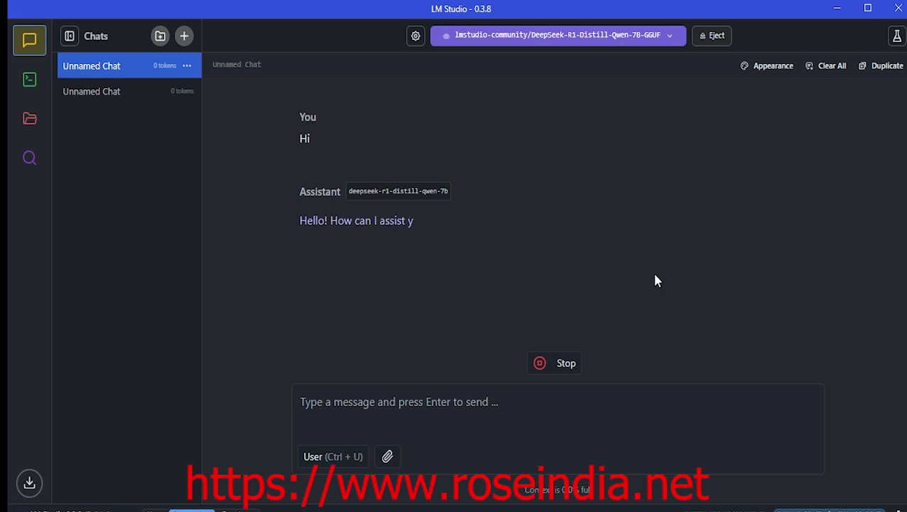
# Write the chat message Convert "How are you?" to Japenese
pyautogui.click(348, 401)
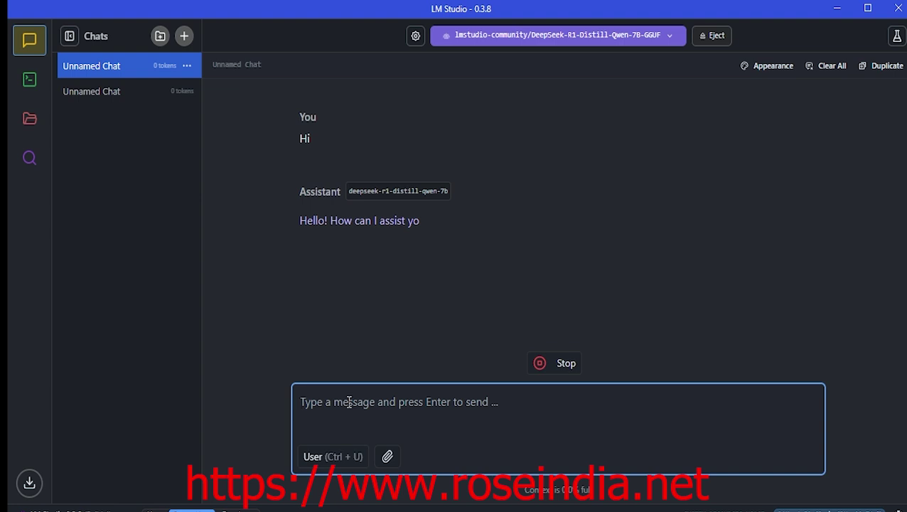
pyautogui.write('conn')
pyautogui.press('BackSpace')
pyautogui.write('v')
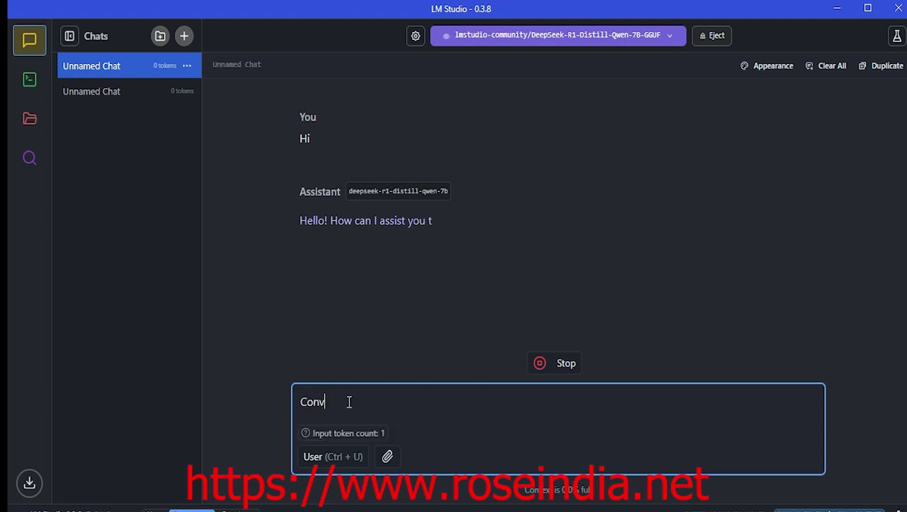
pyautogui.write('ert ""')
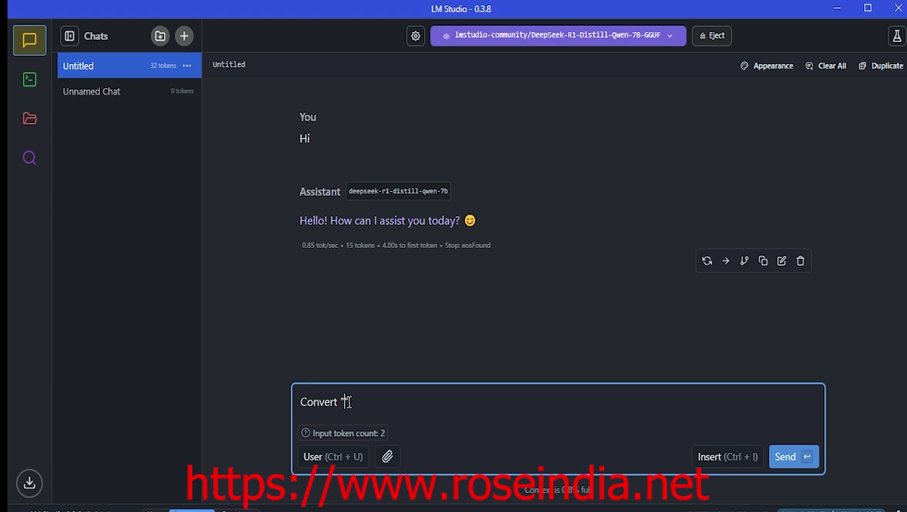
pyautogui.write('c')
pyautogui.press('BackSpace')
pyautogui.write('How are you')
pyautogui.press('BackSpace')
pyautogui.write('?"')
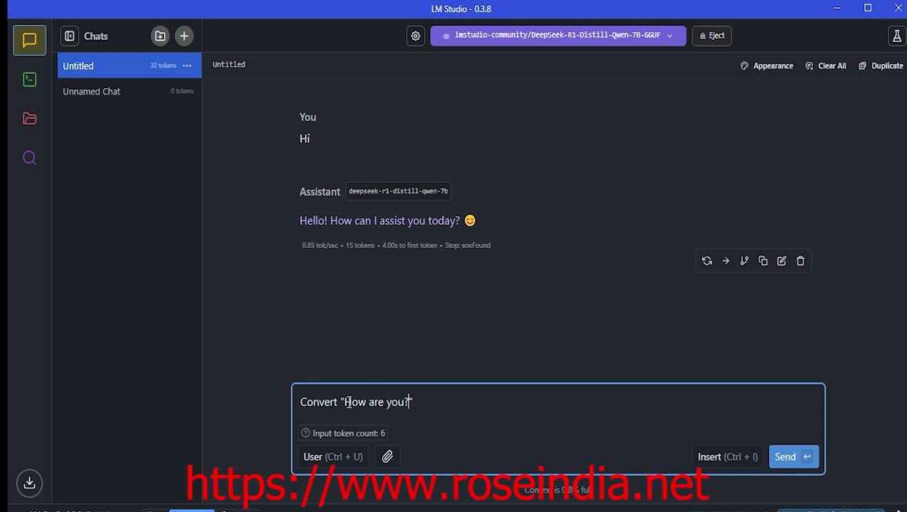
pyautogui.write(' to Japenese')
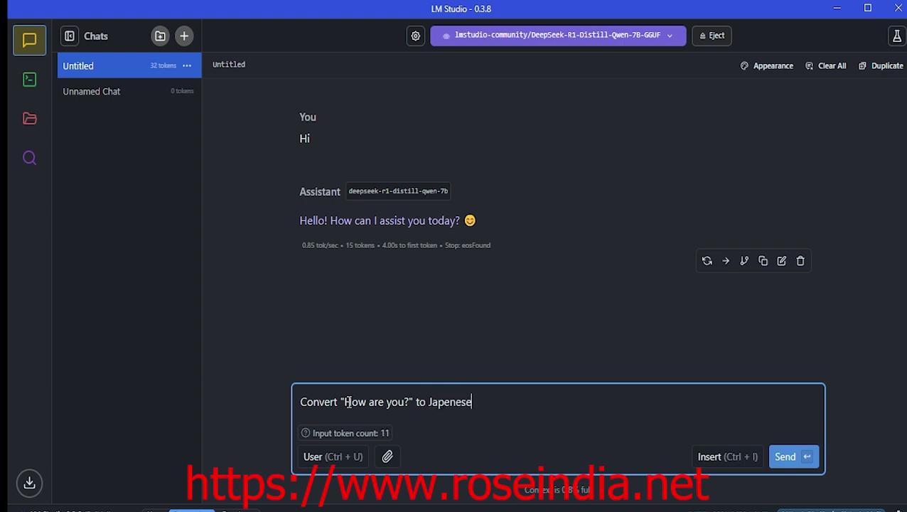
# Correct the misspelled language name to "Japanese" using the spelling suggestion and send the message
pyautogui.rightClick(455, 403)
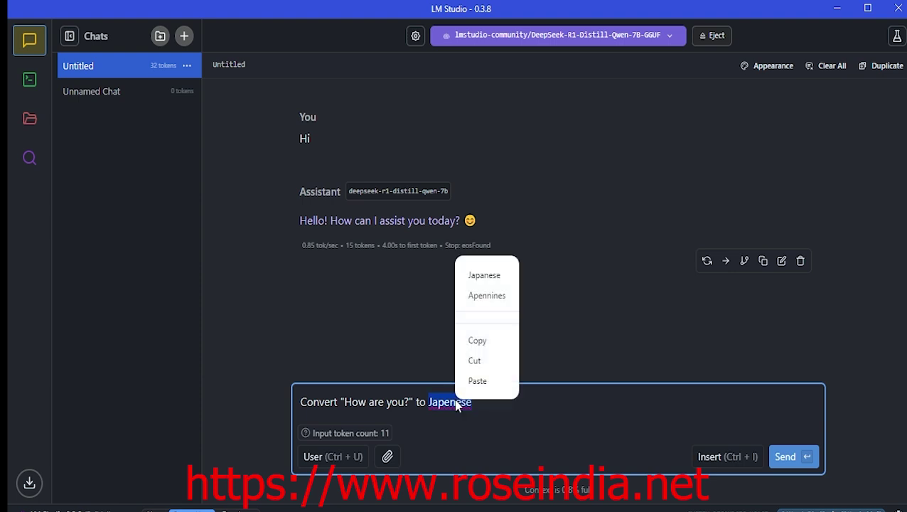
pyautogui.click(497, 275)
pyautogui.click(775, 457)
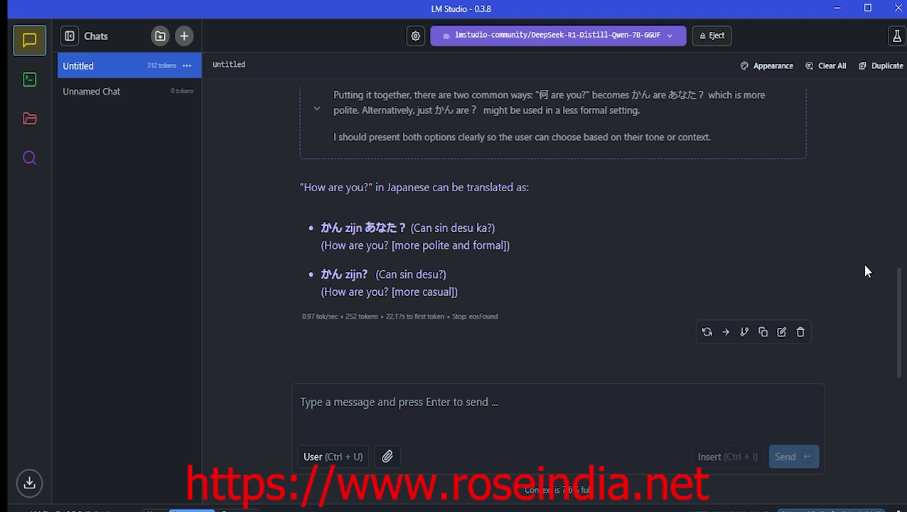
# Send the prompt "Please make one simple html page" and review the generated HTML code
pyautogui.click(457, 409)
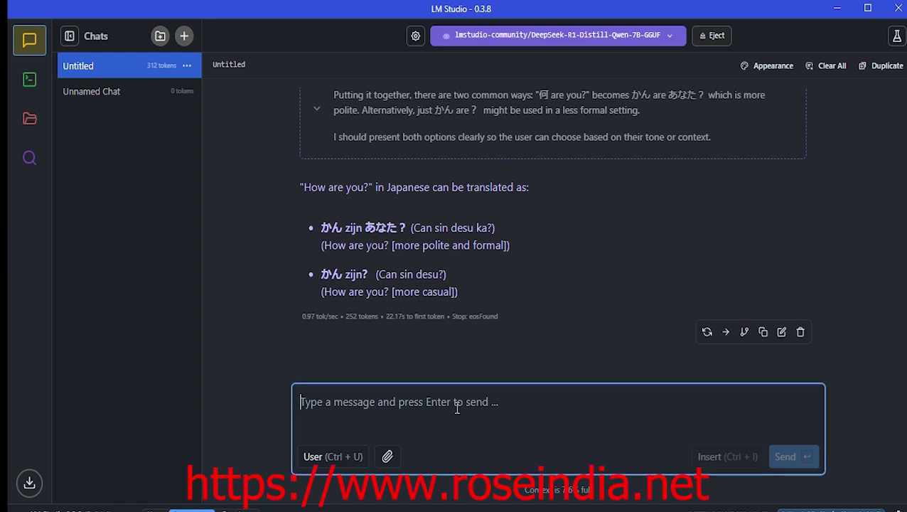
pyautogui.write('Ho')
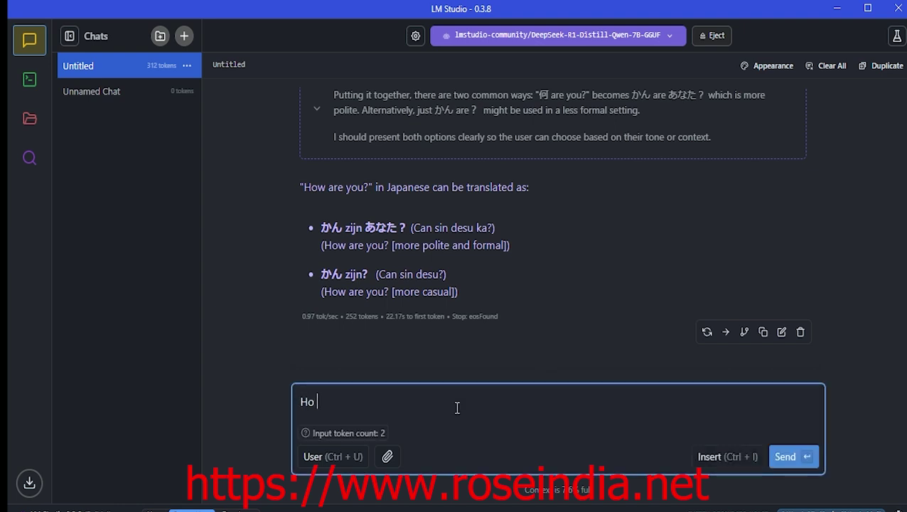
pyautogui.press('BackSpace')
pyautogui.press('BackSpace')
pyautogui.write('Please make ')
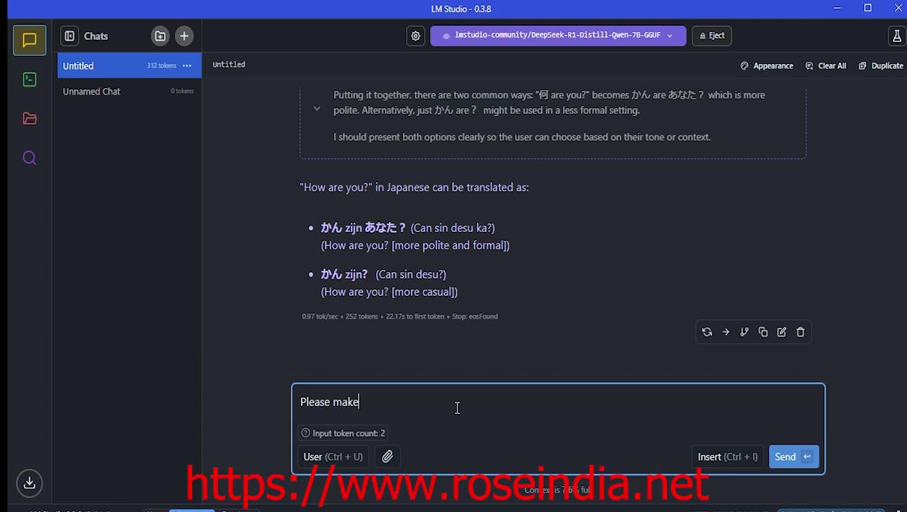
pyautogui.write('one simle')
pyautogui.press('BackSpace')
pyautogui.press('BackSpace')
pyautogui.press('BackSpace')
pyautogui.write('ple htn')
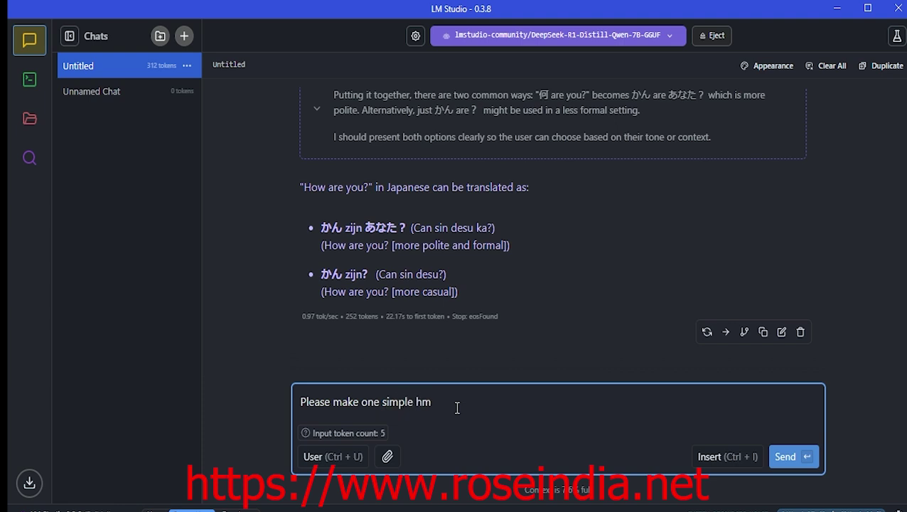
pyautogui.press('BackSpace')
pyautogui.write('ml page')
pyautogui.click(785, 455)
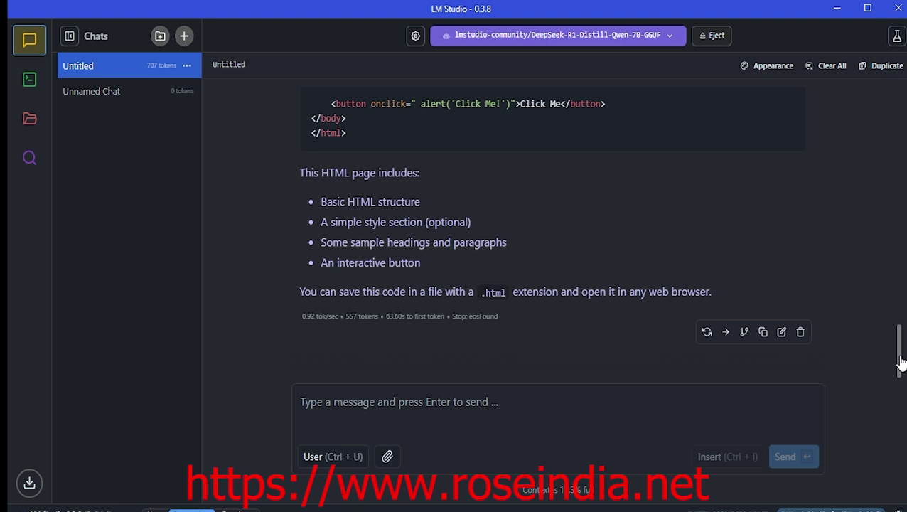
pyautogui.moveTo(900, 362); pyautogui.dragTo(897, 276)
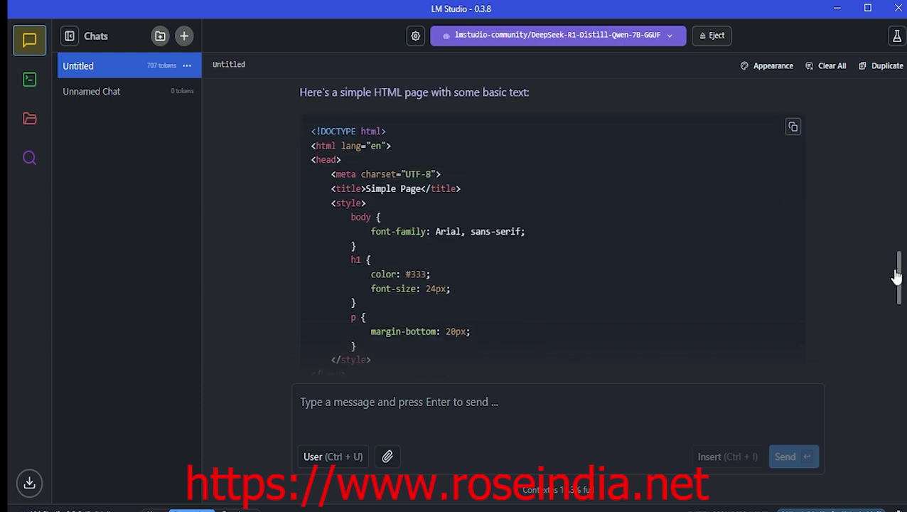